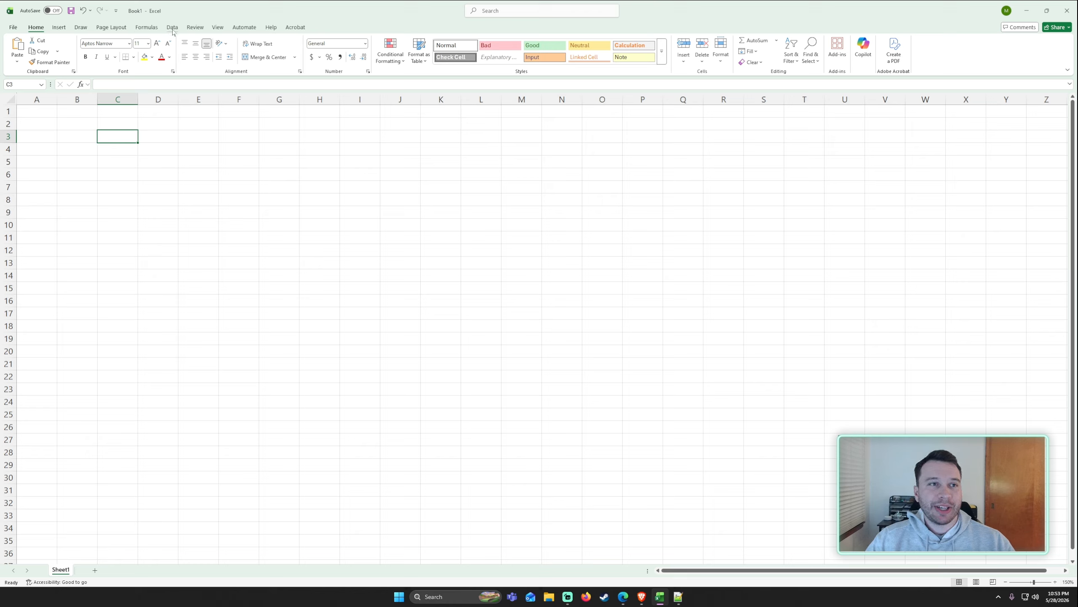
# Start a new data import from a SharePoint list.
pyautogui.click(172, 28)
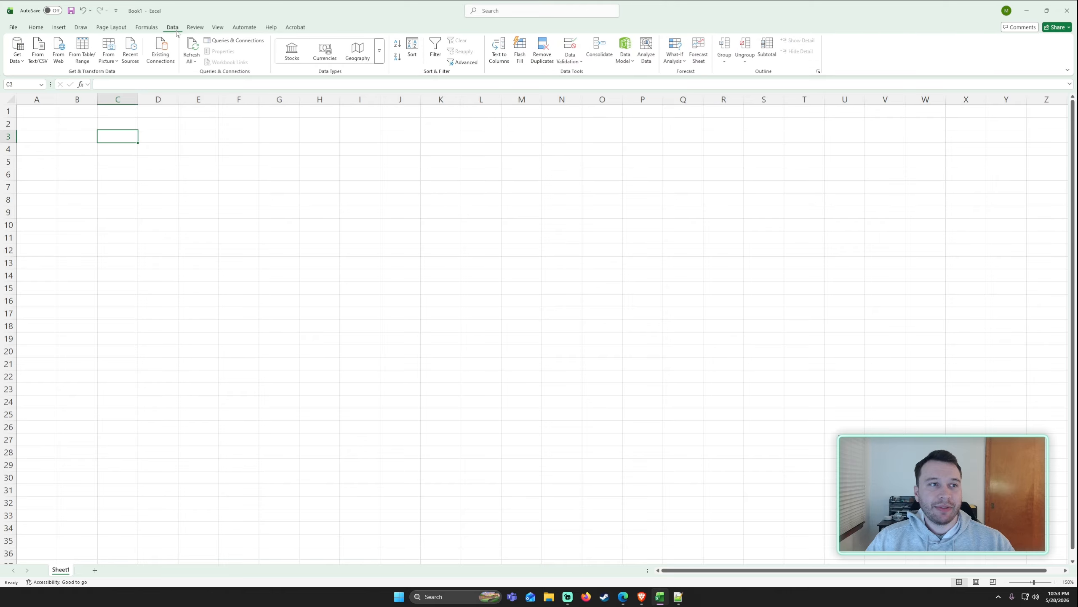
pyautogui.click(19, 58)
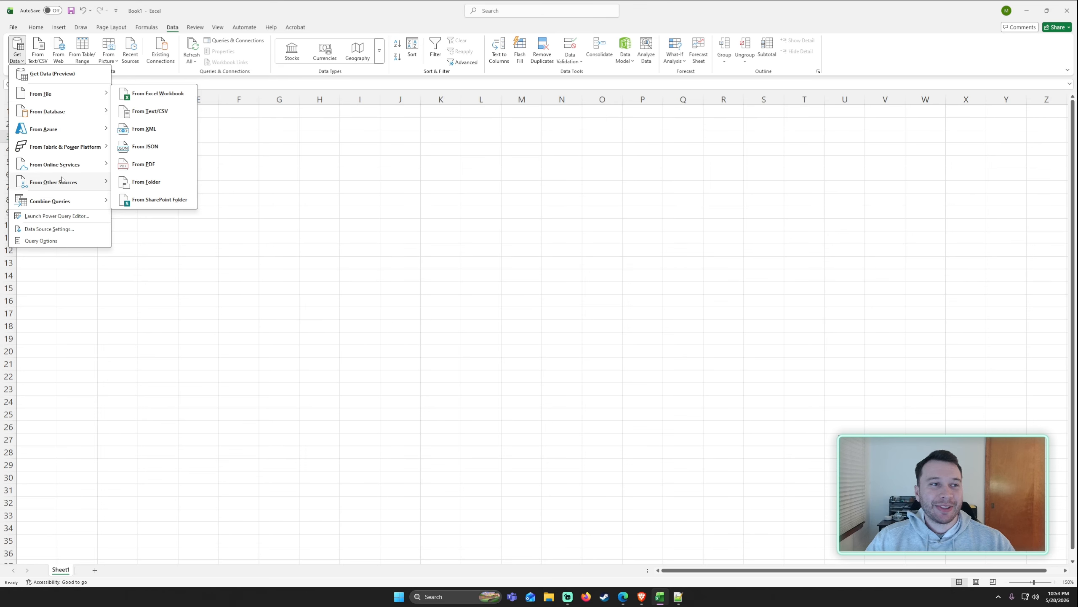
pyautogui.moveTo(62, 184)
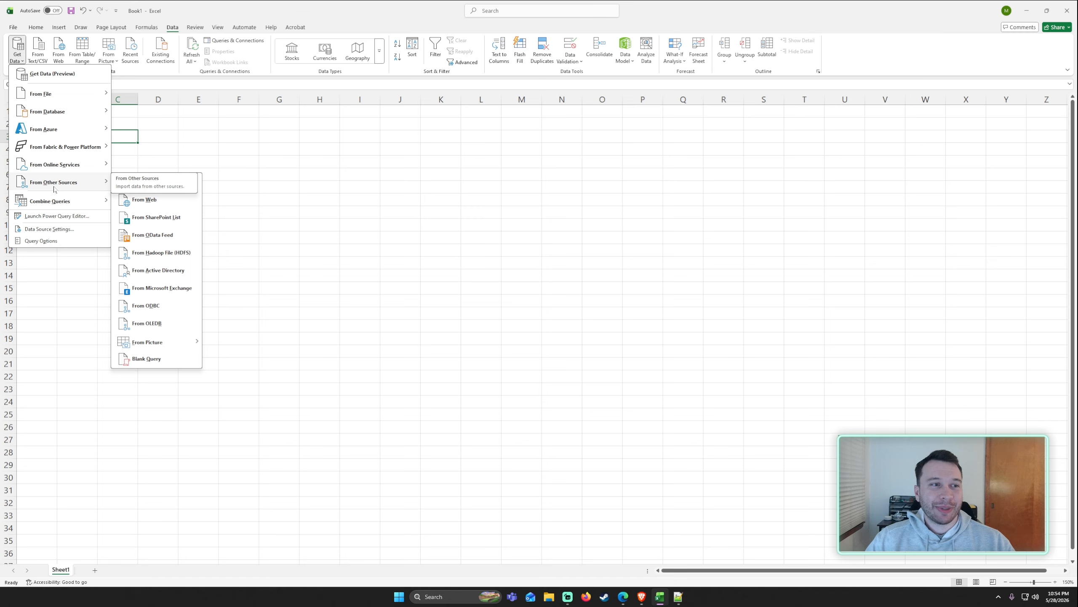
pyautogui.click(141, 223)
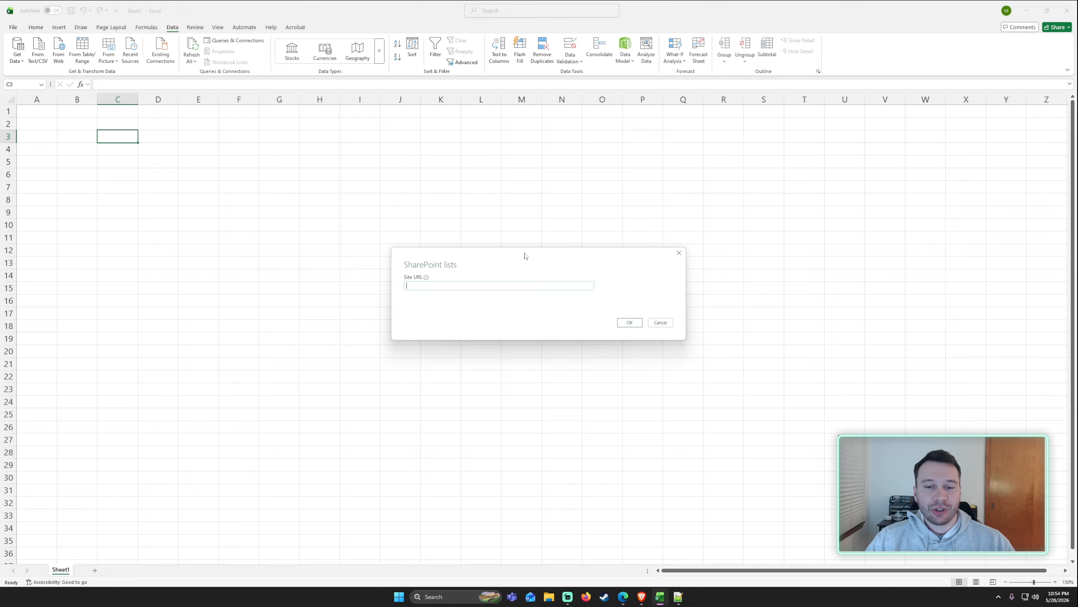
# Copy the Marketing site address from the browser, paste it as the SharePoint site URL, and confirm.
pyautogui.hotkey('alt', 'Tab')
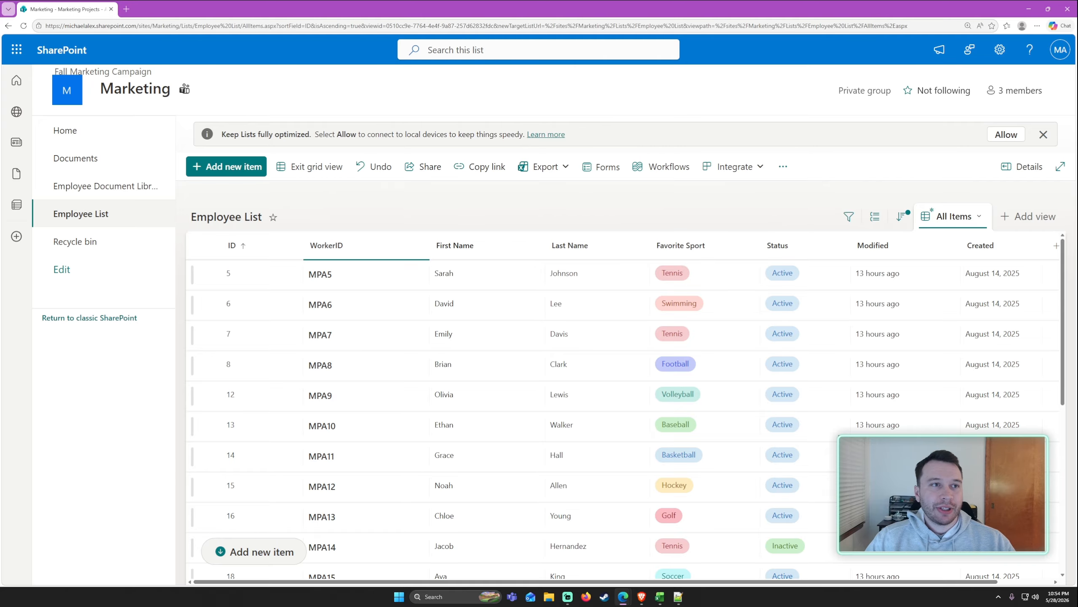
pyautogui.moveTo(182, 25); pyautogui.dragTo(45, 25)
pyautogui.hotkey('ctrl', 'c')
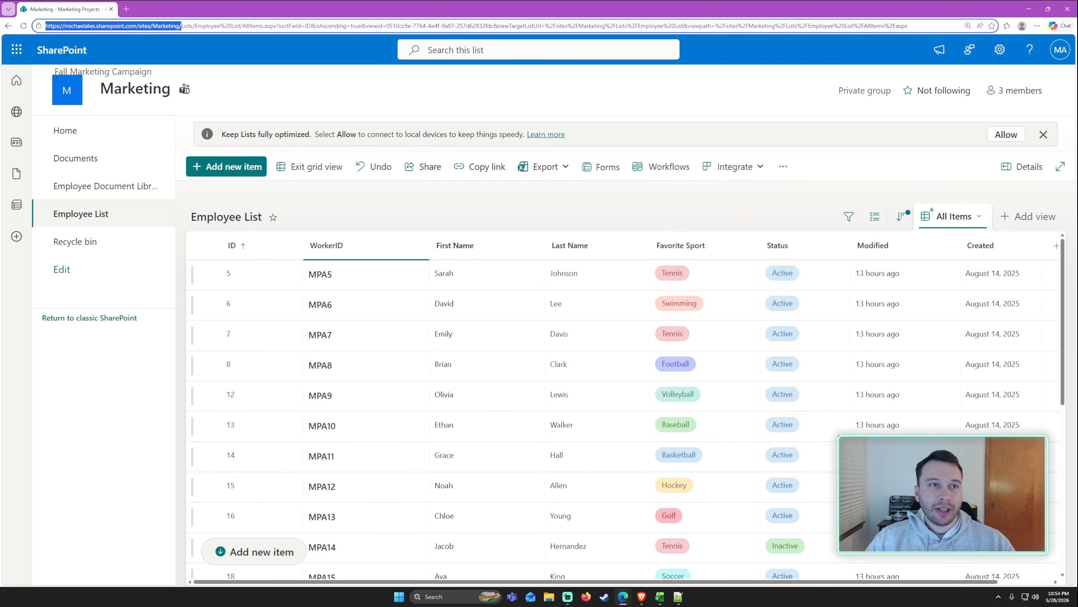
pyautogui.click(1029, 8)
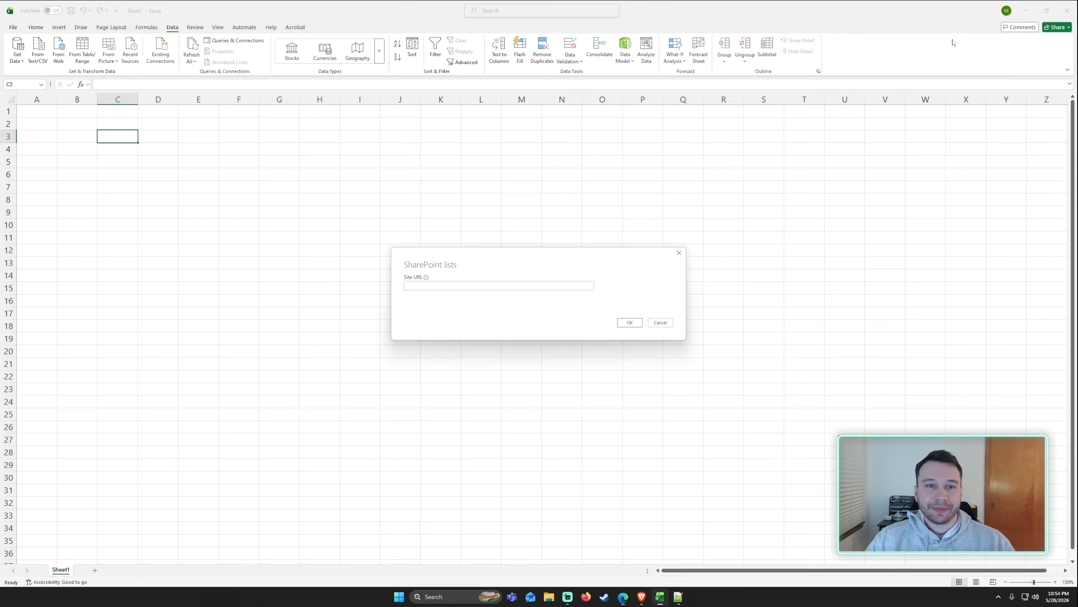
pyautogui.hotkey('ctrl', 'v')
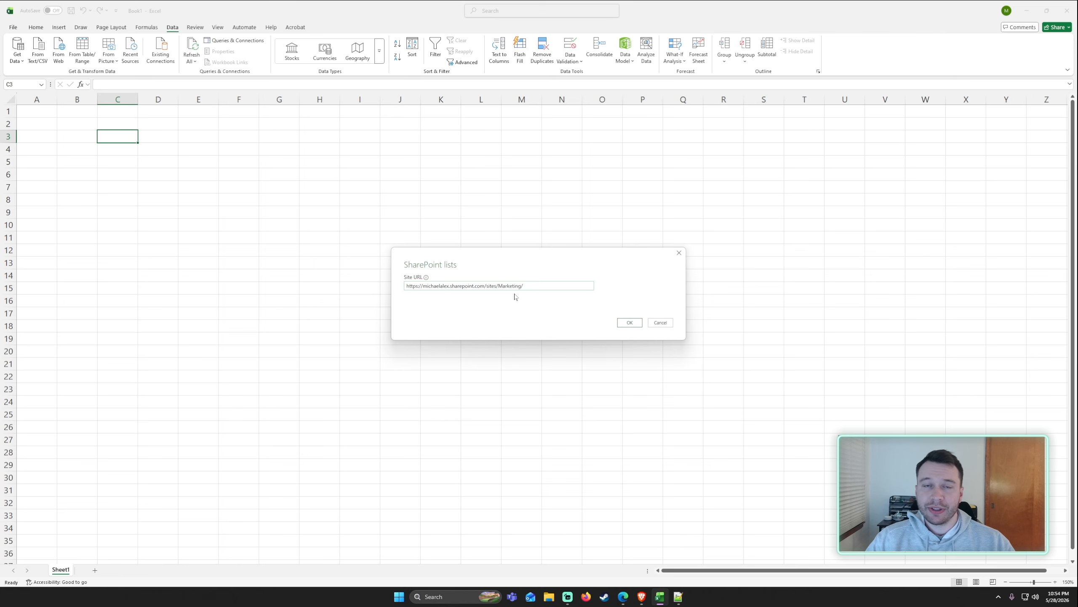
pyautogui.moveTo(497, 286); pyautogui.dragTo(577, 287)
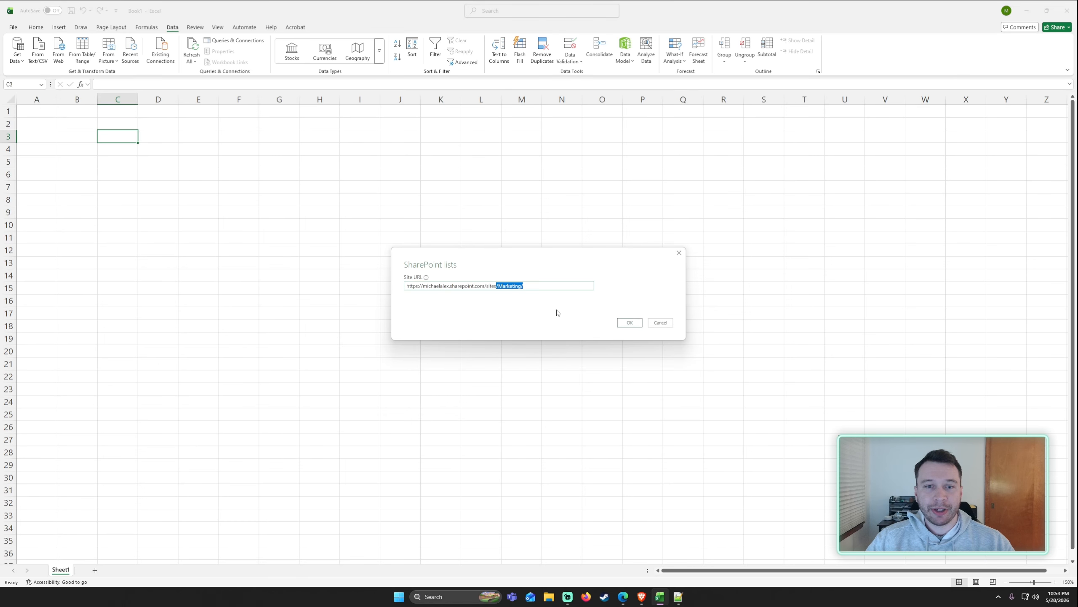
pyautogui.click(557, 289)
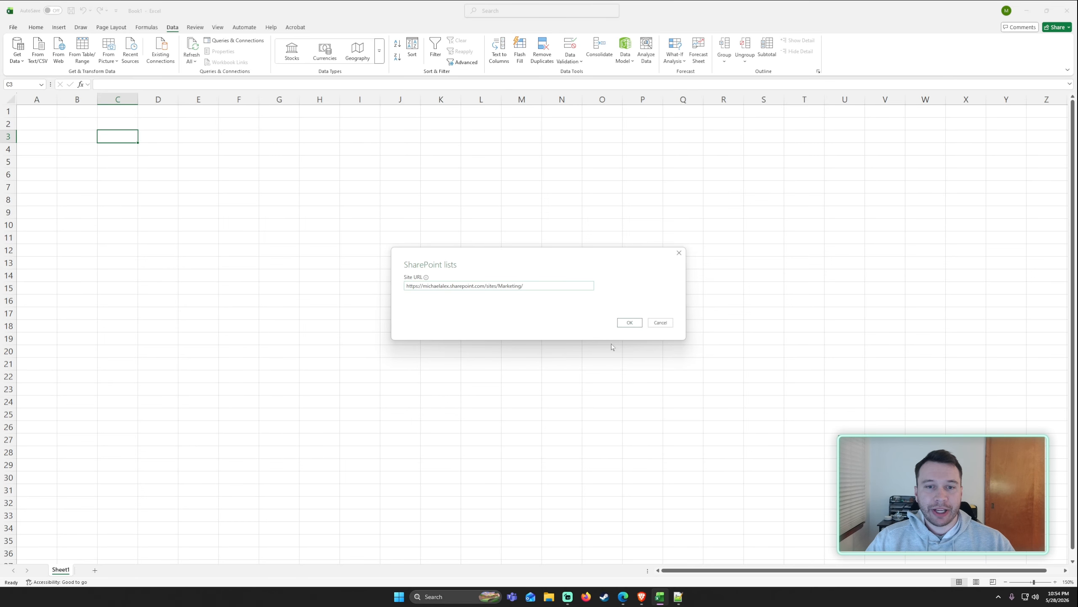
pyautogui.click(630, 323)
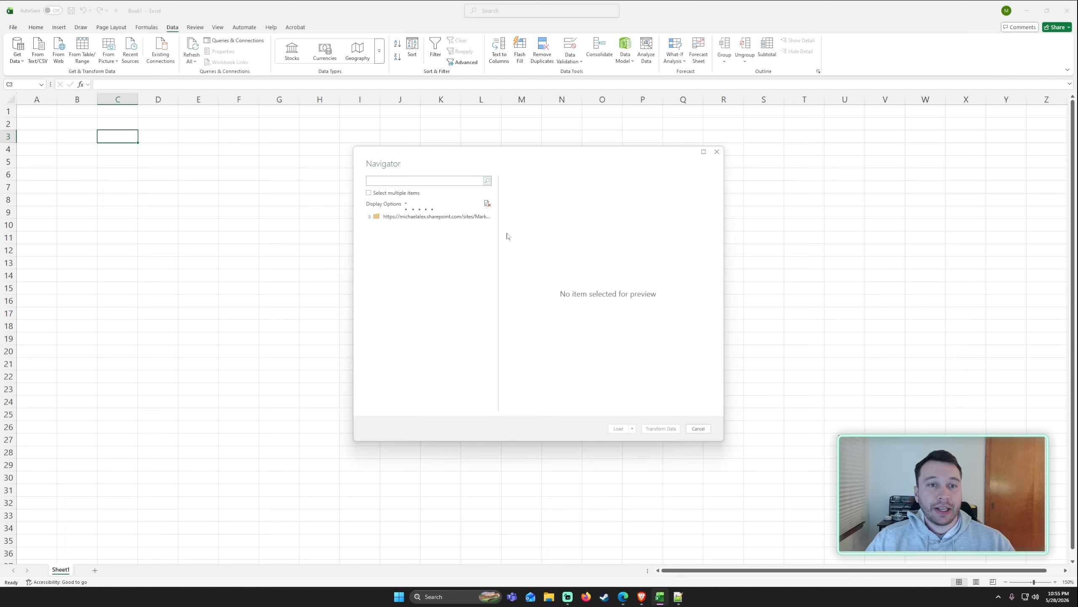
# Select the Employee List in the navigator, preview its columns, and open it for transformation.
pyautogui.moveTo(486, 238); pyautogui.dragTo(488, 274)
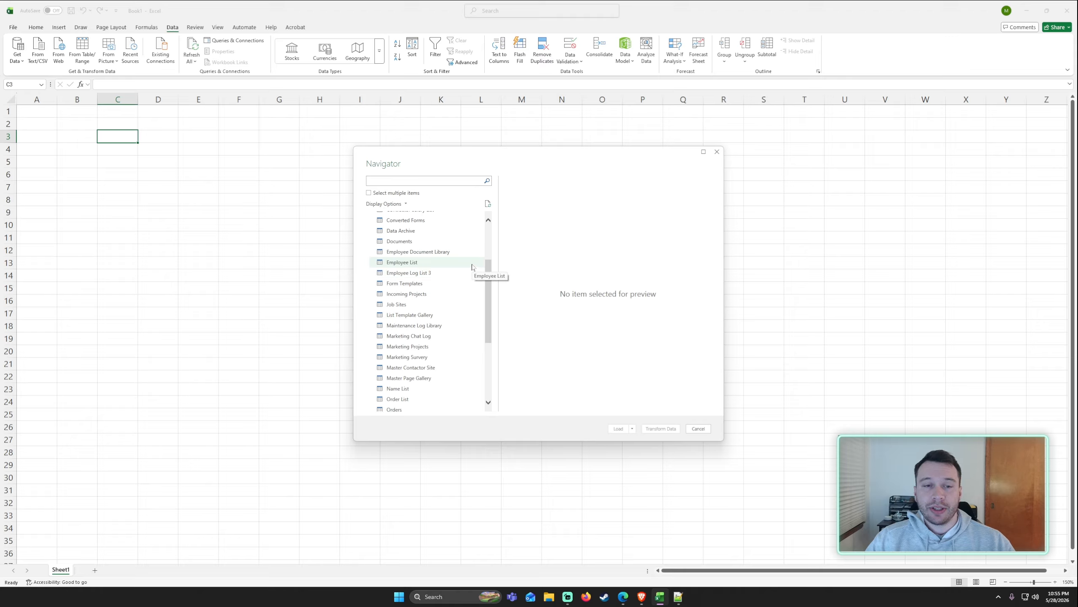
pyautogui.click(470, 266)
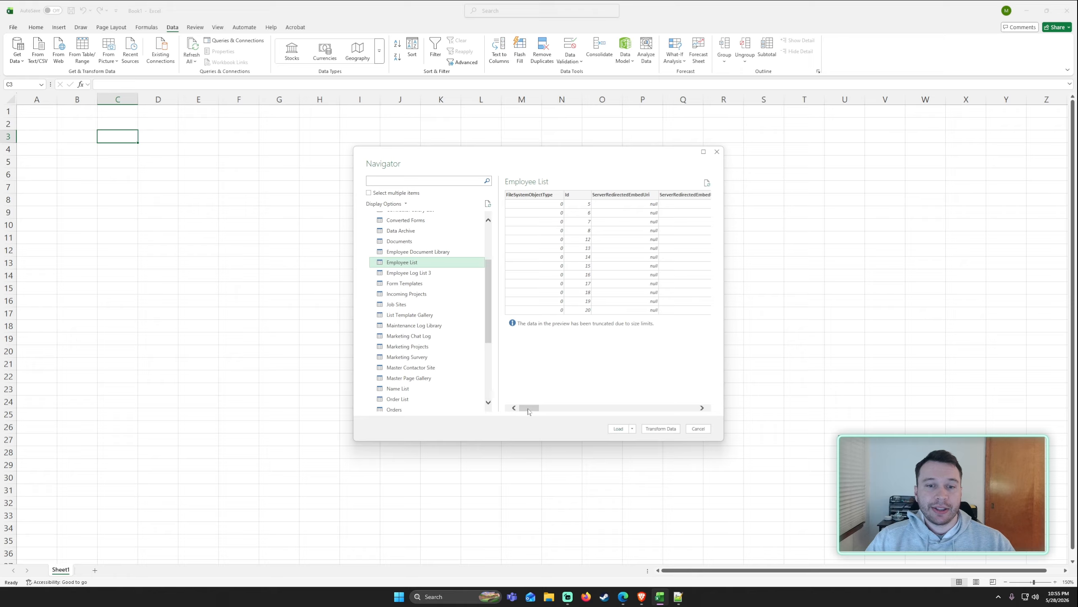
pyautogui.moveTo(527, 409); pyautogui.dragTo(577, 411)
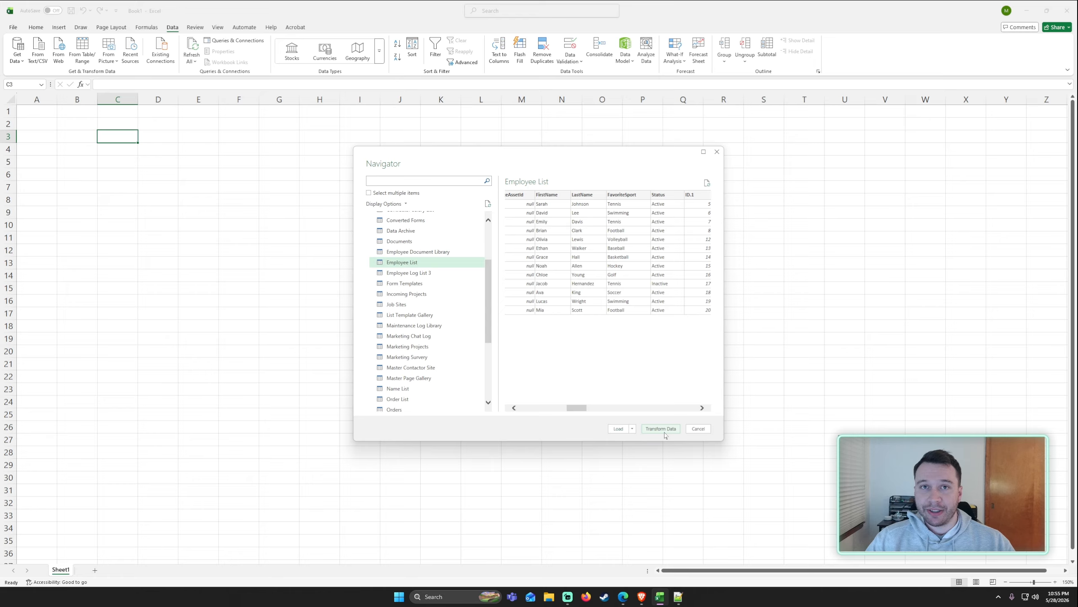
pyautogui.moveTo(578, 409); pyautogui.dragTo(546, 421)
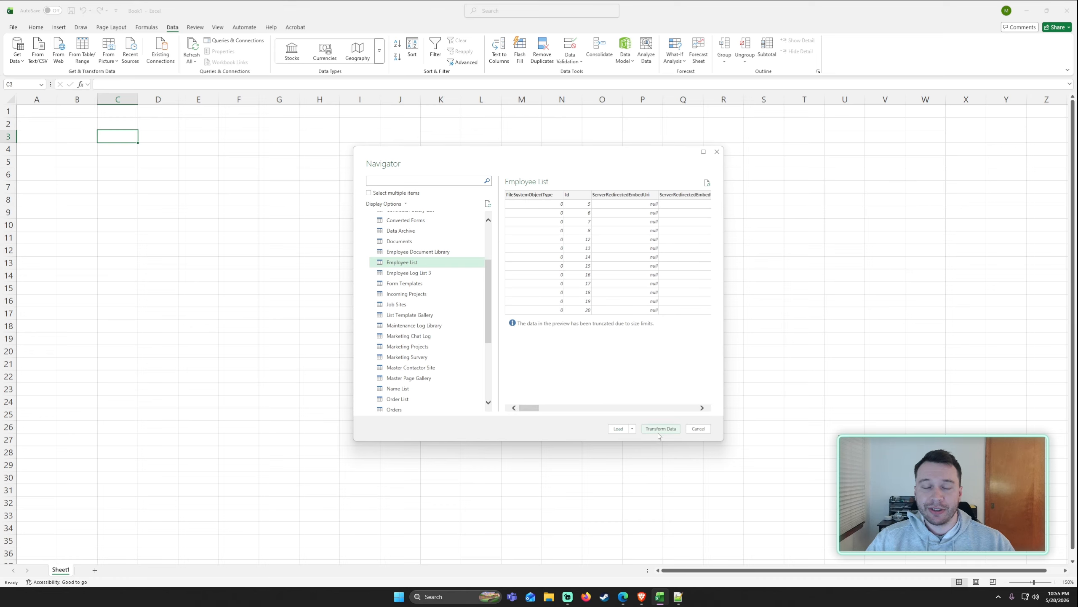
pyautogui.click(661, 429)
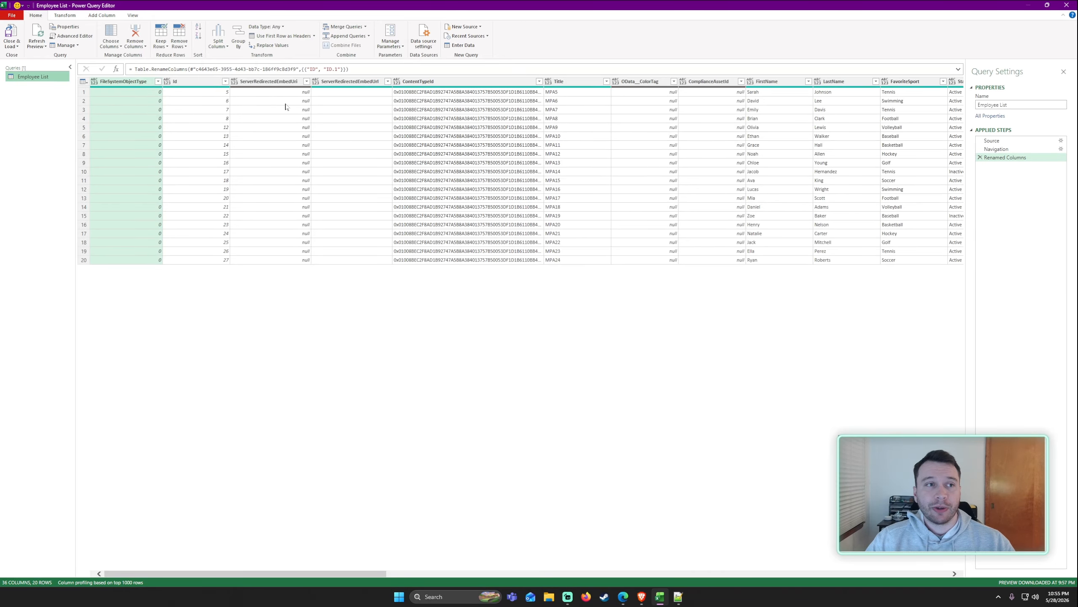
# Widen the queries pane and multi-select the system columns FileSystemObjectType through ComplianceAssetId.
pyautogui.moveTo(76, 107); pyautogui.dragTo(103, 109)
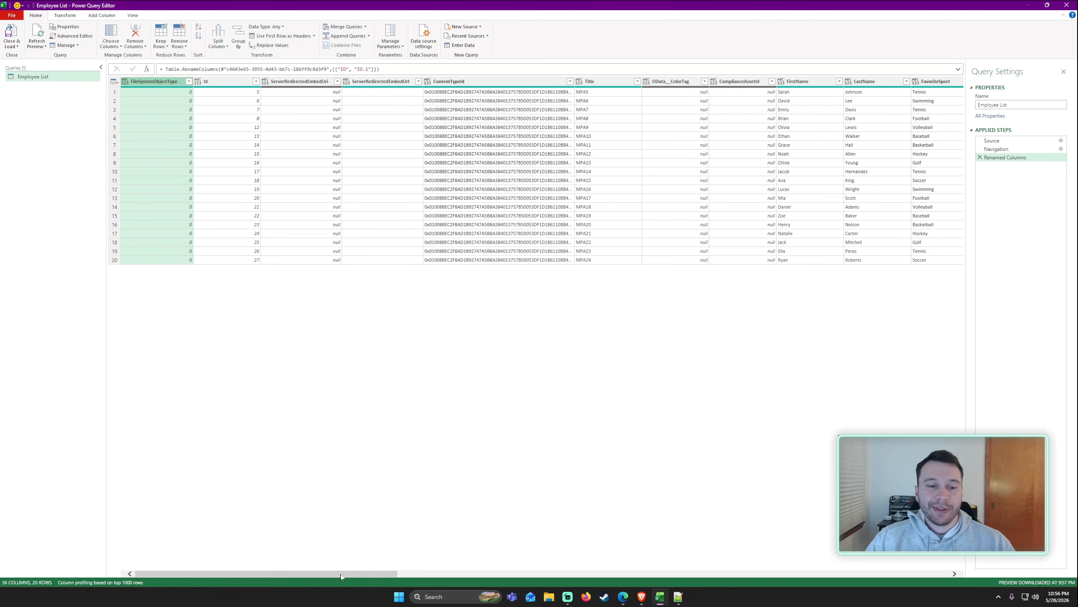
pyautogui.moveTo(340, 573); pyautogui.dragTo(277, 527)
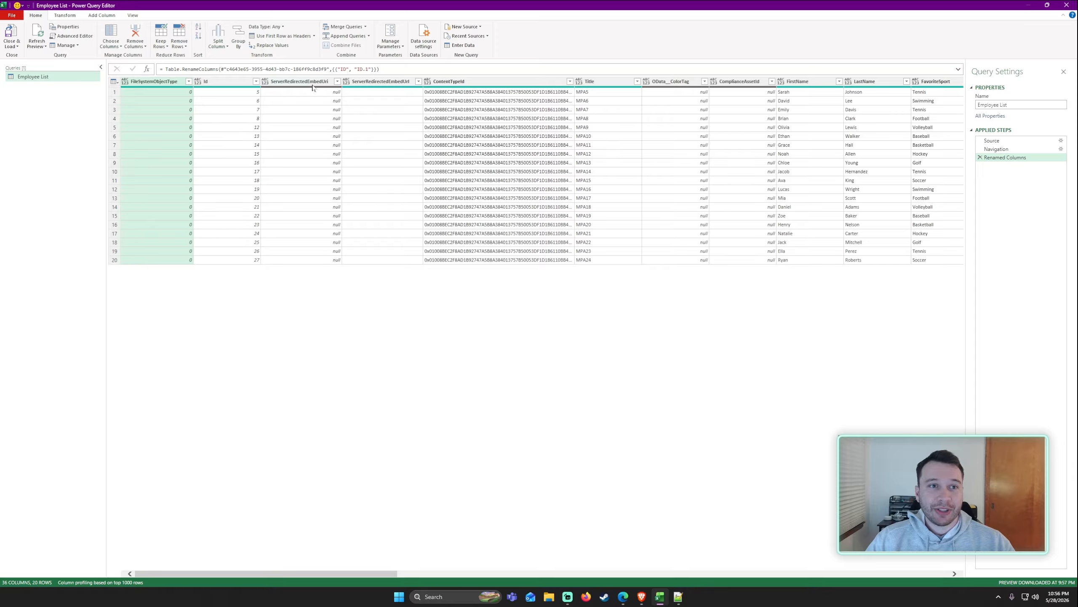
pyautogui.keyDown('ctrl'); pyautogui.click(316, 101); pyautogui.keyUp('ctrl')
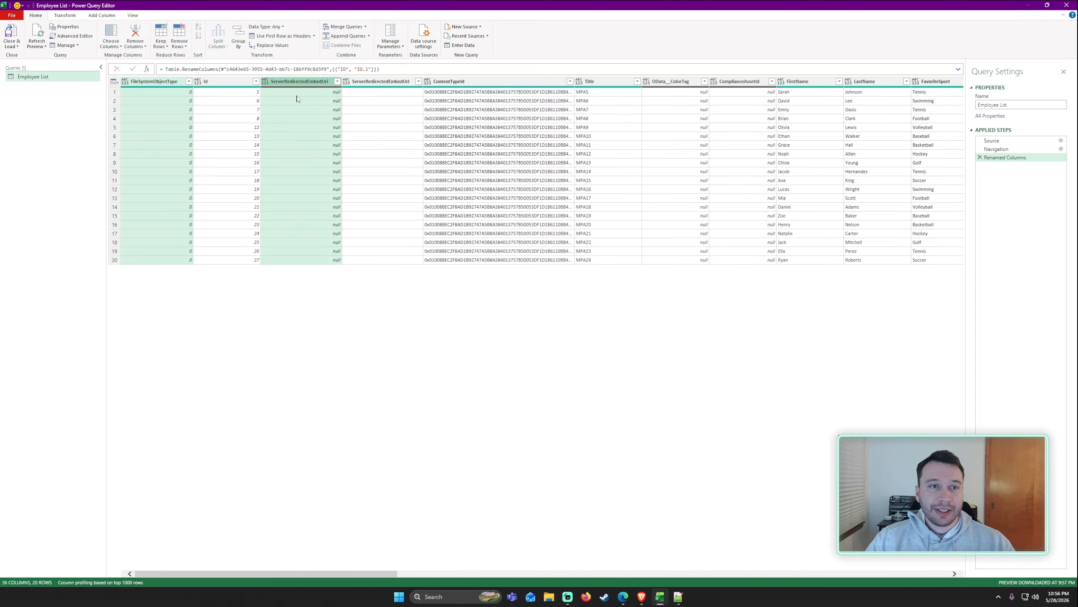
pyautogui.keyDown('ctrl'); pyautogui.click(374, 84); pyautogui.keyUp('ctrl')
pyautogui.keyDown('ctrl'); pyautogui.click(463, 82); pyautogui.keyUp('ctrl')
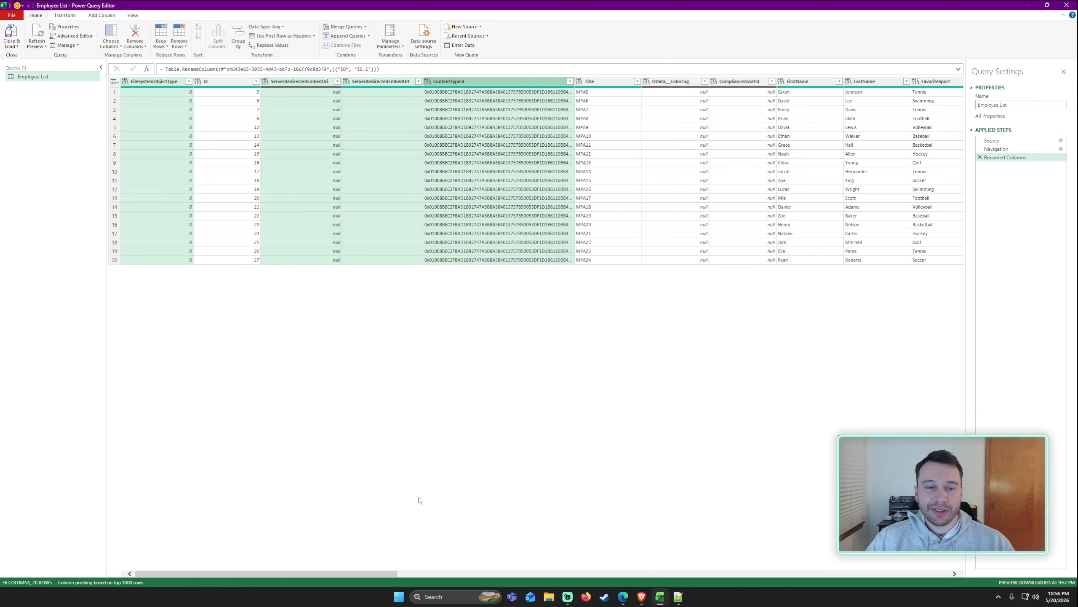
pyautogui.moveTo(349, 576); pyautogui.dragTo(363, 576)
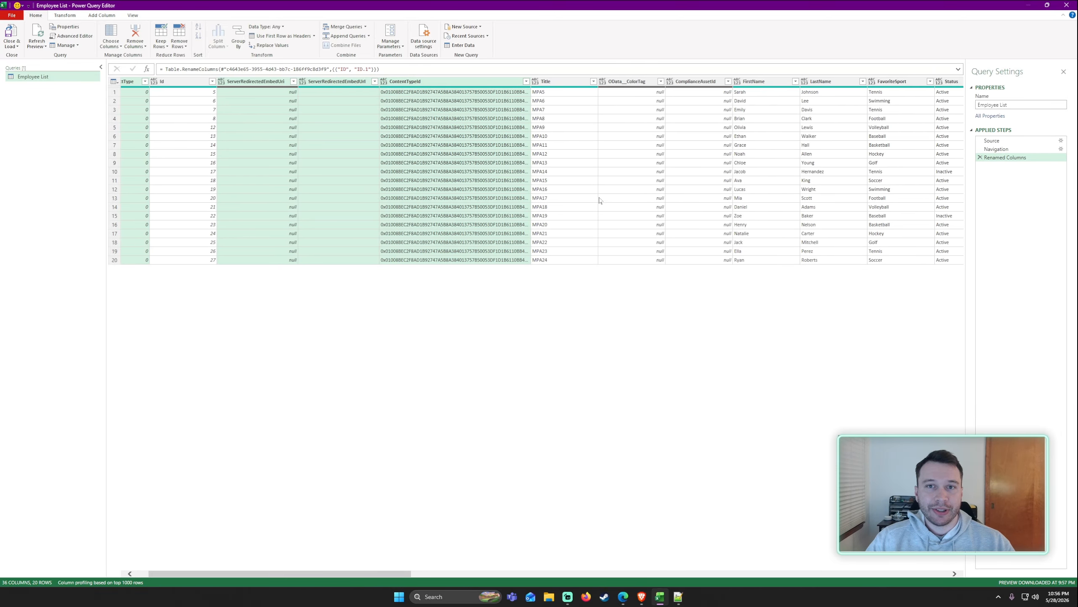
pyautogui.keyDown('ctrl'); pyautogui.click(638, 83); pyautogui.keyUp('ctrl')
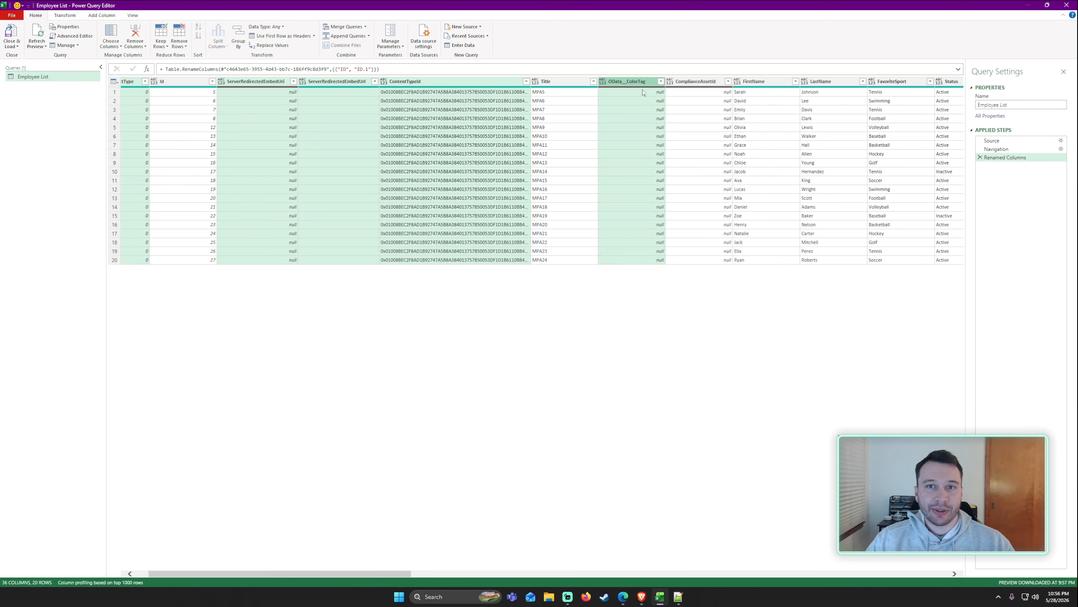
pyautogui.keyDown('ctrl'); pyautogui.click(689, 80); pyautogui.keyUp('ctrl')
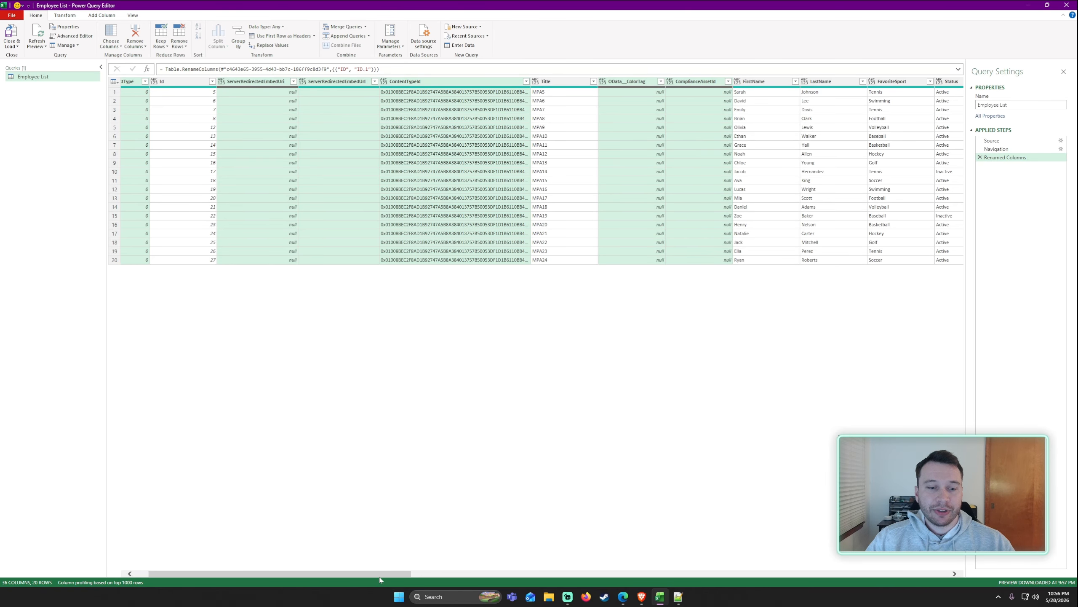
pyautogui.moveTo(379, 577); pyautogui.dragTo(511, 574)
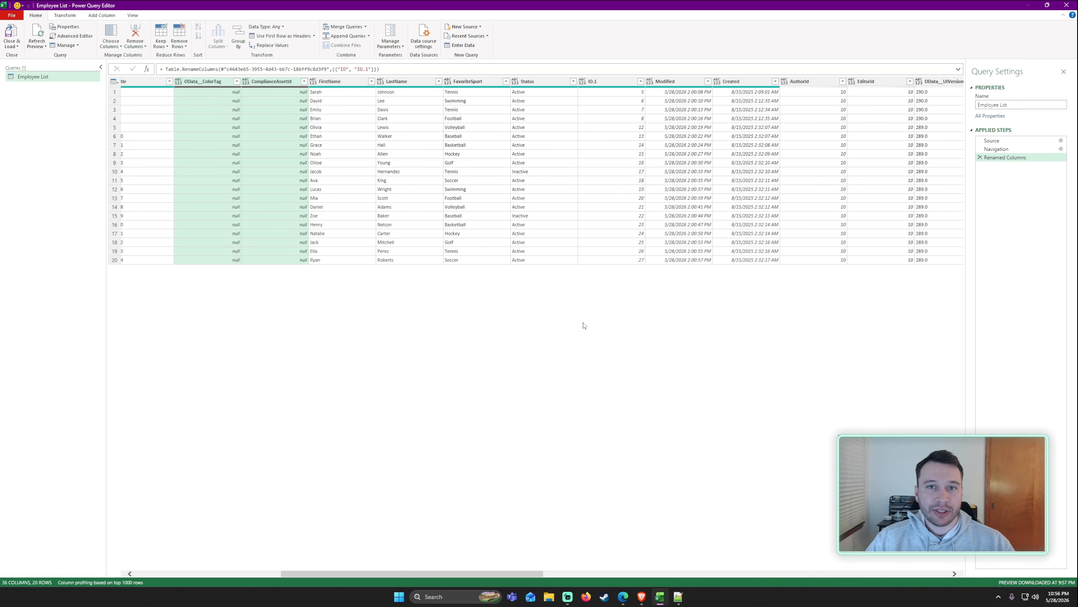
# Add ID.1, AuthorId, EditorId, OData__UIVersionString, Attachments, GUID and FirstUniqueAncestorSecurableObject to the column selection.
pyautogui.keyDown('ctrl'); pyautogui.click(616, 83); pyautogui.keyUp('ctrl')
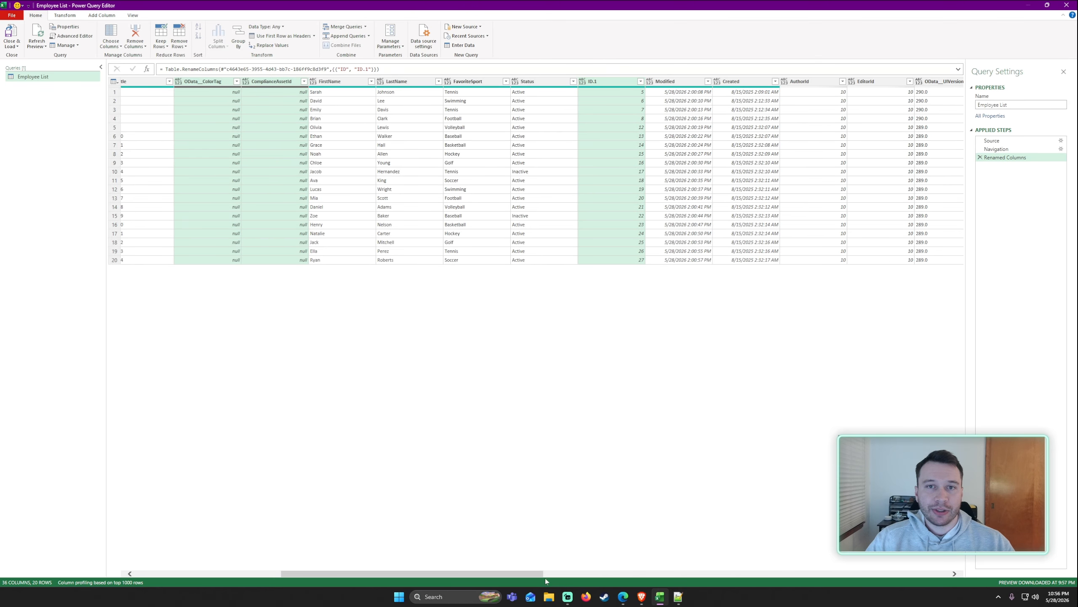
pyautogui.moveTo(538, 575); pyautogui.dragTo(652, 571)
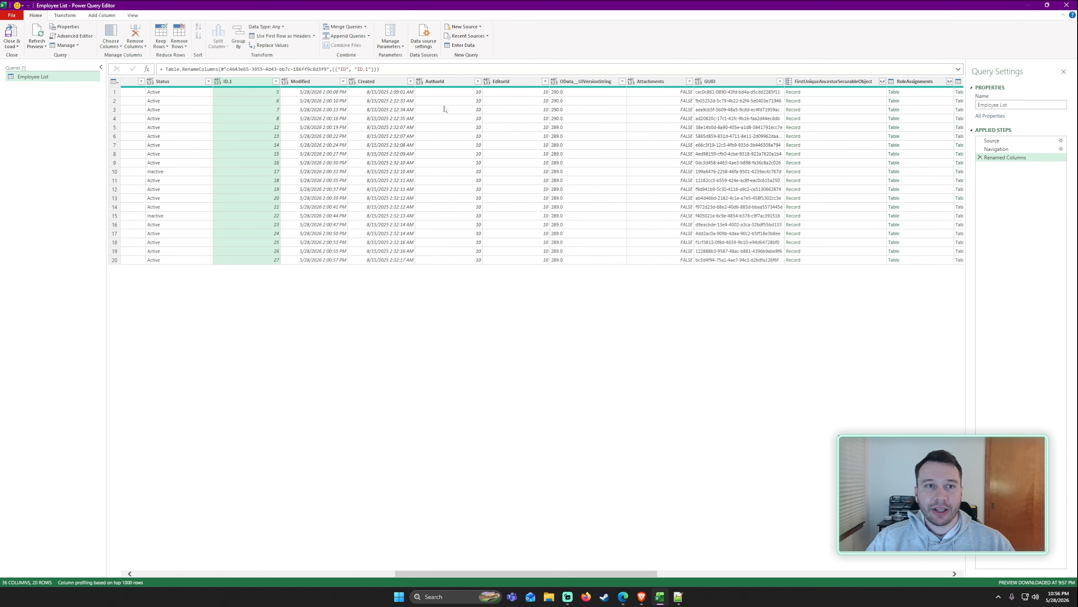
pyautogui.keyDown('ctrl'); pyautogui.click(441, 82); pyautogui.keyUp('ctrl')
pyautogui.keyDown('ctrl'); pyautogui.click(509, 81); pyautogui.keyUp('ctrl')
pyautogui.keyDown('ctrl'); pyautogui.click(586, 82); pyautogui.keyUp('ctrl')
pyautogui.keyDown('ctrl'); pyautogui.click(658, 81); pyautogui.keyUp('ctrl')
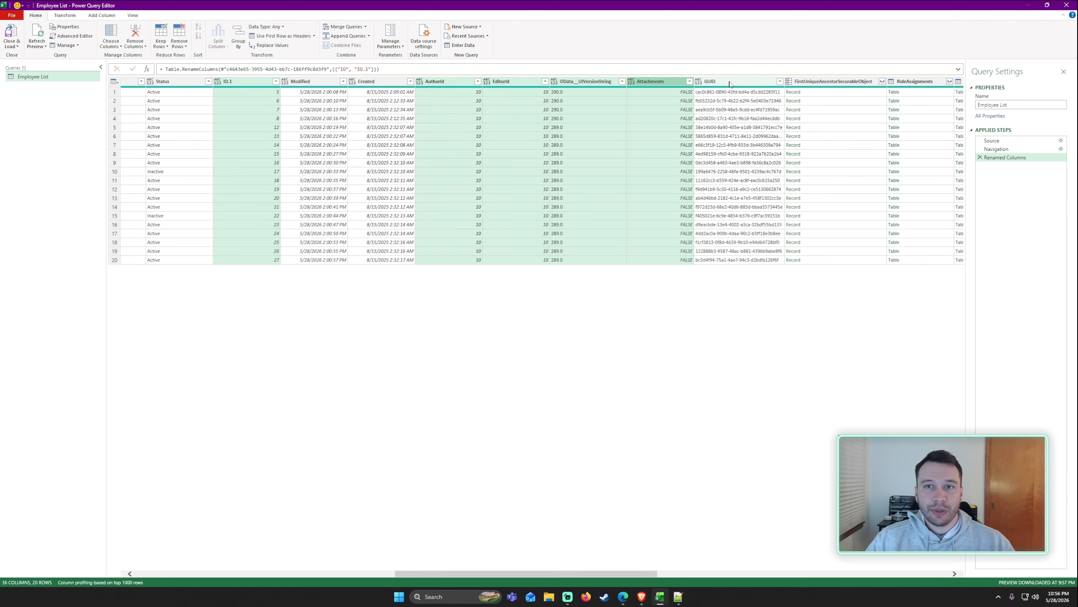
pyautogui.keyDown('ctrl'); pyautogui.click(728, 83); pyautogui.keyUp('ctrl')
pyautogui.keyDown('ctrl'); pyautogui.click(659, 82); pyautogui.keyUp('ctrl')
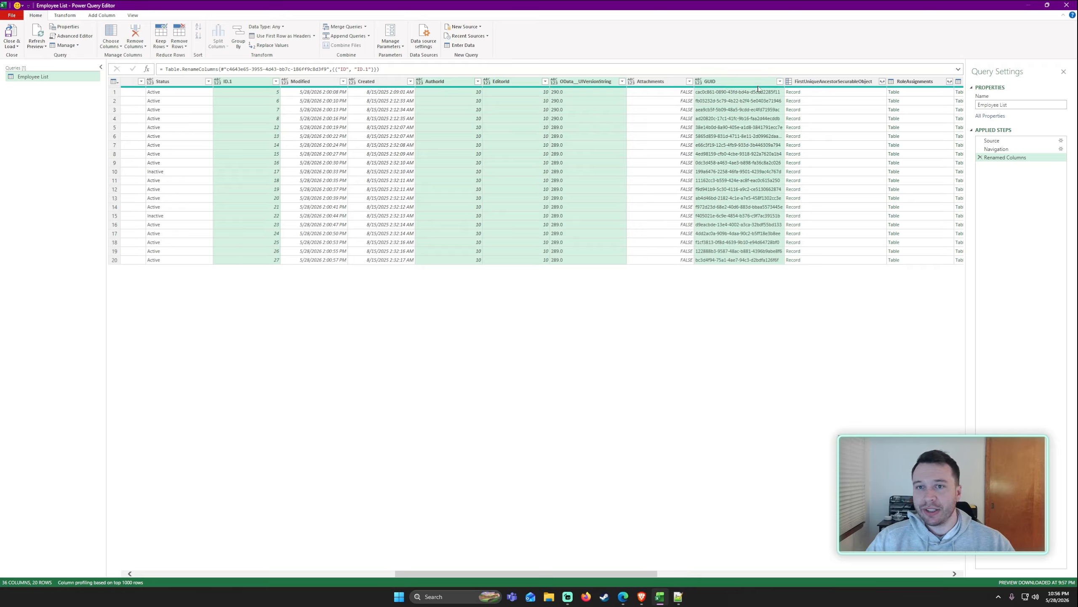
pyautogui.keyDown('ctrl'); pyautogui.click(830, 81); pyautogui.keyUp('ctrl')
# Extend the selection with RoleAssignments, AttachmentFiles, ContentType, GetDlpPolicyTip and the three FieldValues columns.
pyautogui.moveTo(578, 573); pyautogui.dragTo(701, 575)
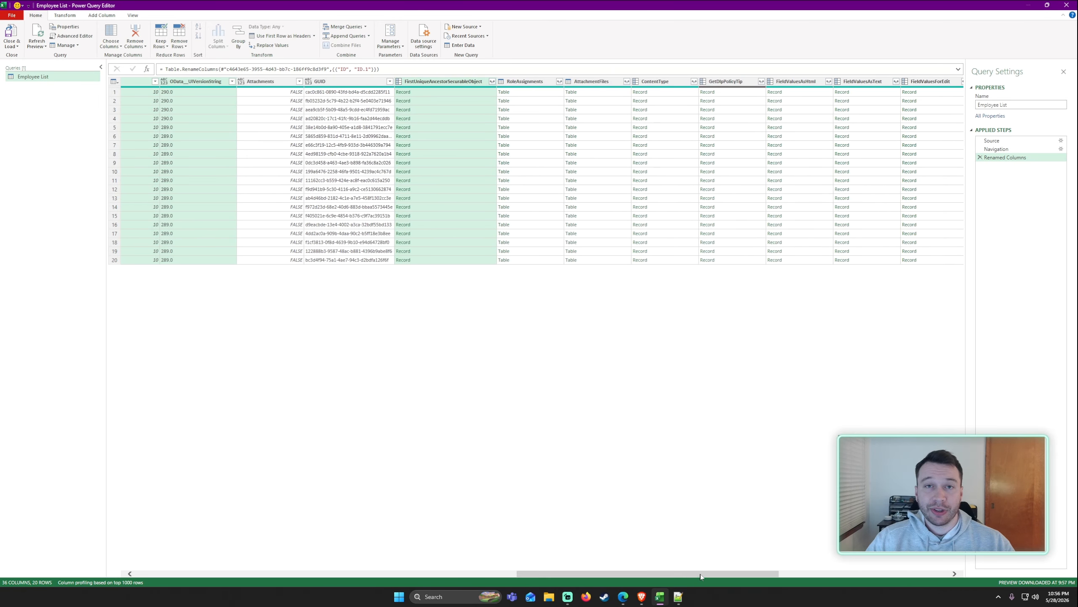
pyautogui.keyDown('ctrl'); pyautogui.click(525, 81); pyautogui.keyUp('ctrl')
pyautogui.keyDown('ctrl'); pyautogui.click(591, 82); pyautogui.keyUp('ctrl')
pyautogui.keyDown('ctrl'); pyautogui.click(655, 81); pyautogui.keyUp('ctrl')
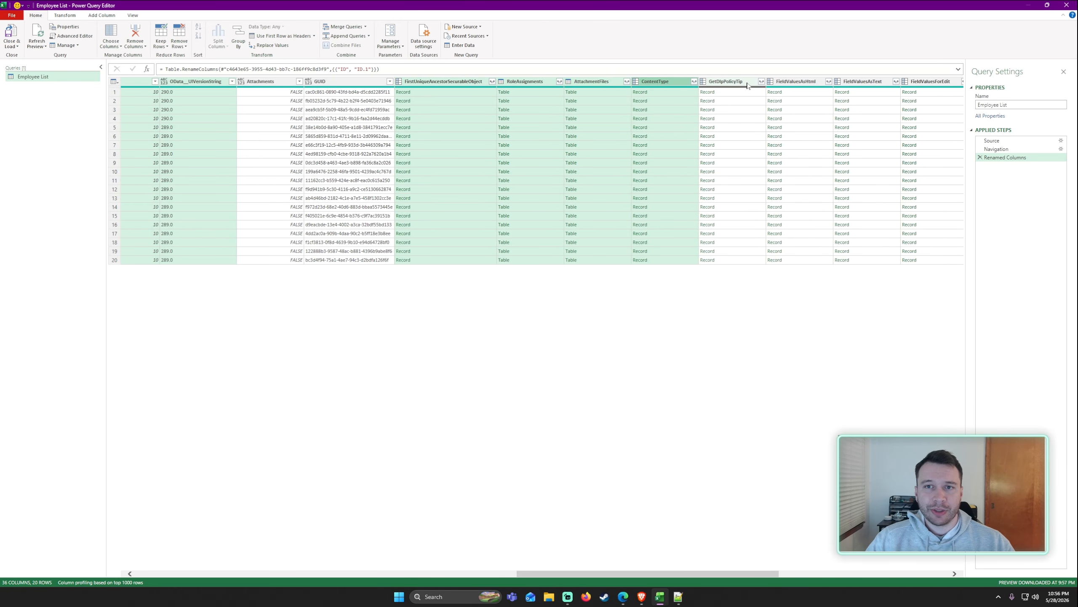
pyautogui.keyDown('ctrl'); pyautogui.click(725, 82); pyautogui.keyUp('ctrl')
pyautogui.keyDown('ctrl'); pyautogui.click(799, 83); pyautogui.keyUp('ctrl')
pyautogui.keyDown('ctrl'); pyautogui.click(863, 81); pyautogui.keyUp('ctrl')
pyautogui.keyDown('ctrl'); pyautogui.click(930, 82); pyautogui.keyUp('ctrl')
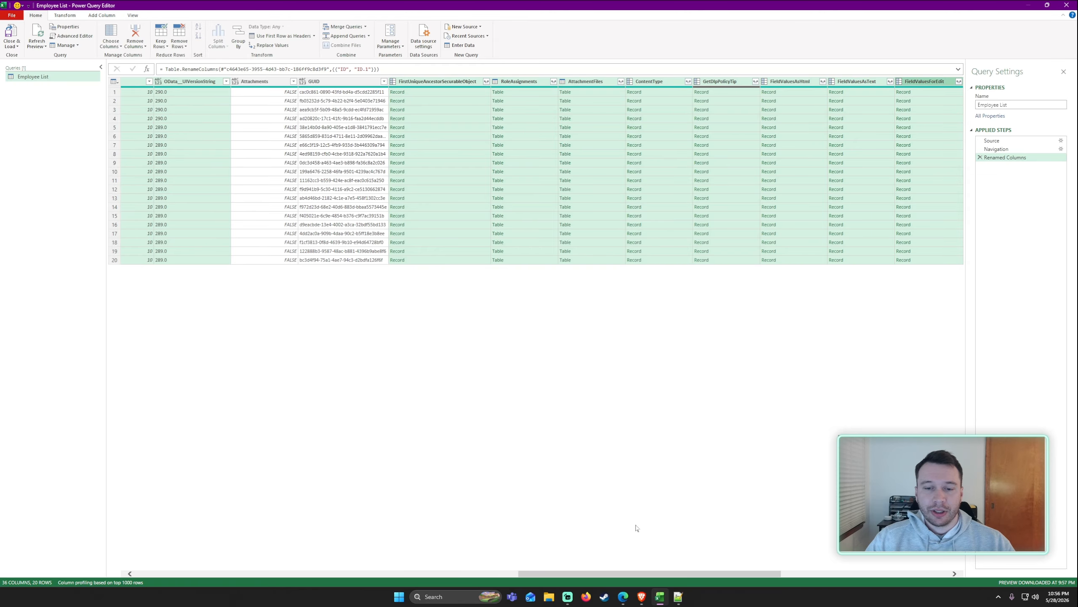
# Add File, Folder, LikedByInformation, ParentList, Properties, Author, Editor and Versions to the selection and remove all selected columns.
pyautogui.moveTo(600, 576); pyautogui.dragTo(770, 574)
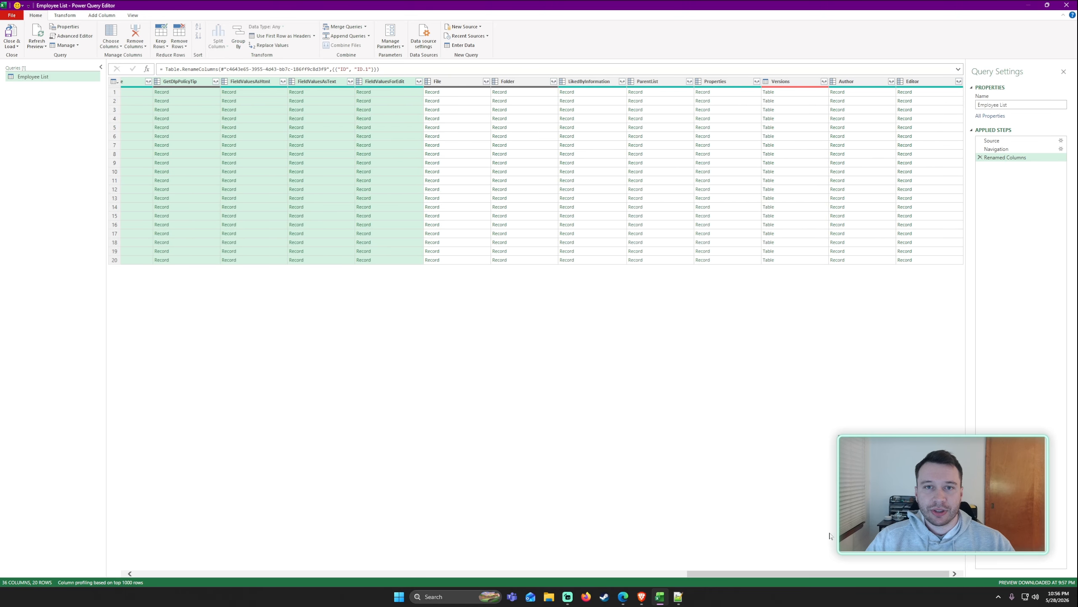
pyautogui.keyDown('ctrl'); pyautogui.click(472, 83); pyautogui.keyUp('ctrl')
pyautogui.keyDown('ctrl'); pyautogui.click(509, 83); pyautogui.keyUp('ctrl')
pyautogui.keyDown('ctrl'); pyautogui.click(590, 82); pyautogui.keyUp('ctrl')
pyautogui.keyDown('ctrl'); pyautogui.click(655, 81); pyautogui.keyUp('ctrl')
pyautogui.keyDown('ctrl'); pyautogui.click(720, 82); pyautogui.keyUp('ctrl')
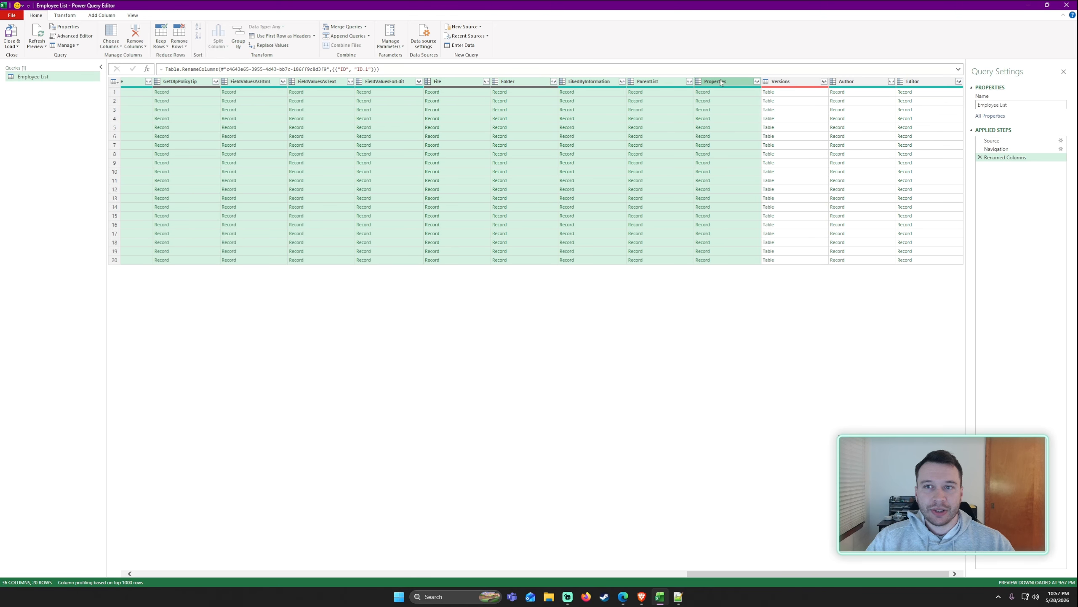
pyautogui.keyDown('ctrl'); pyautogui.click(845, 84); pyautogui.keyUp('ctrl')
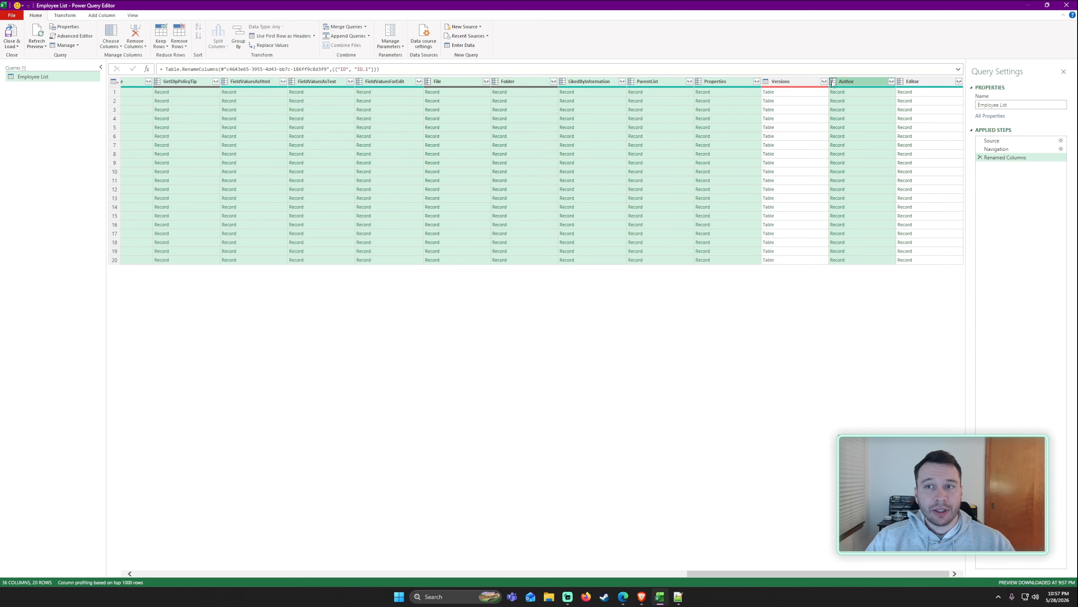
pyautogui.keyDown('ctrl'); pyautogui.click(925, 82); pyautogui.keyUp('ctrl')
pyautogui.keyDown('ctrl'); pyautogui.click(784, 82); pyautogui.keyUp('ctrl')
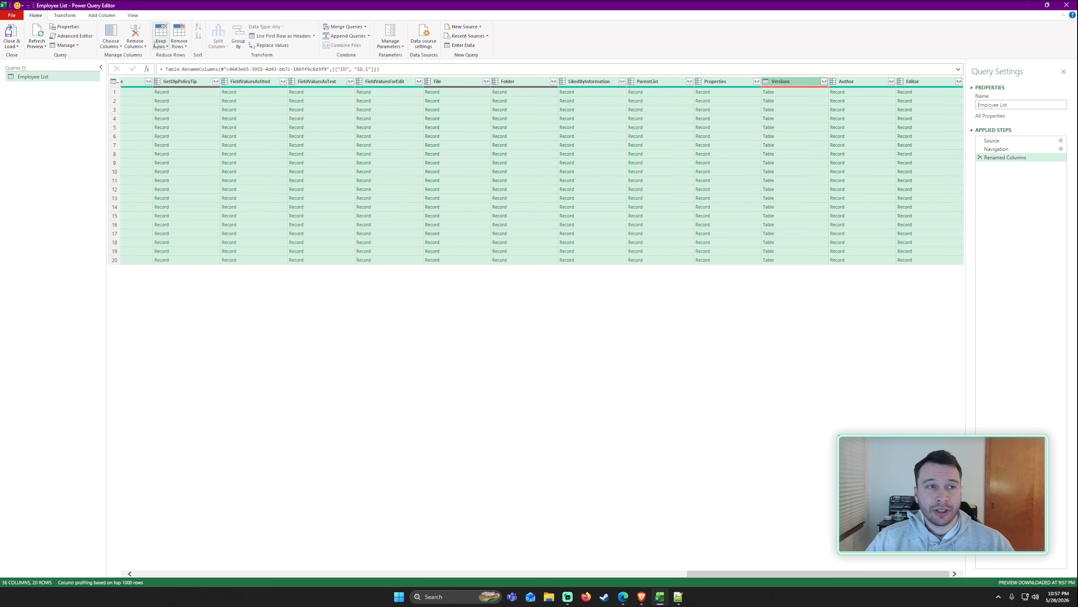
pyautogui.click(135, 35)
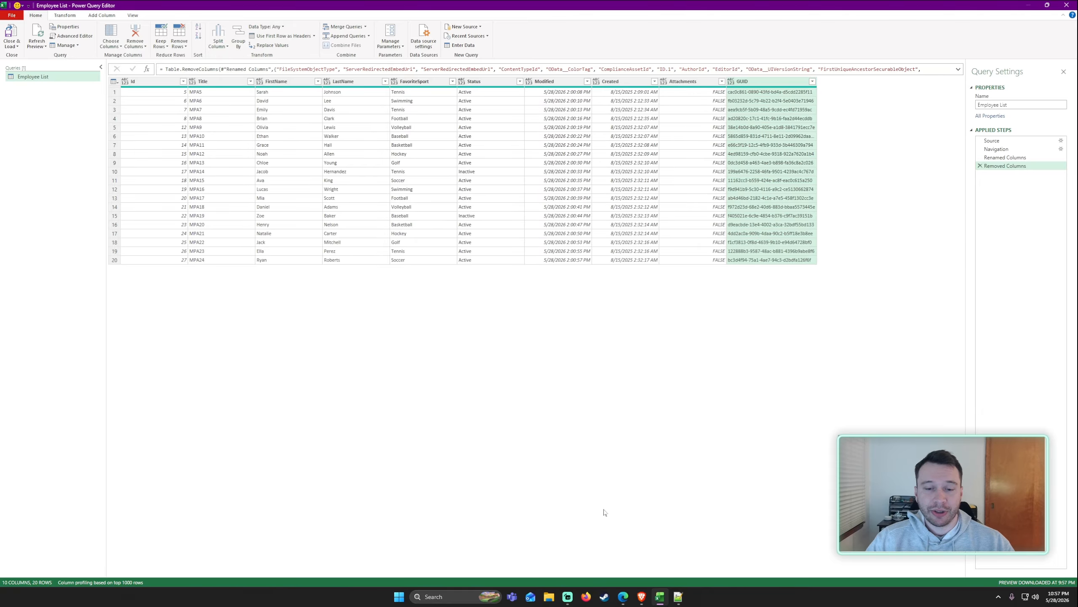
# Close and load the query into a worksheet table and apply the default query table style.
pyautogui.click(15, 47)
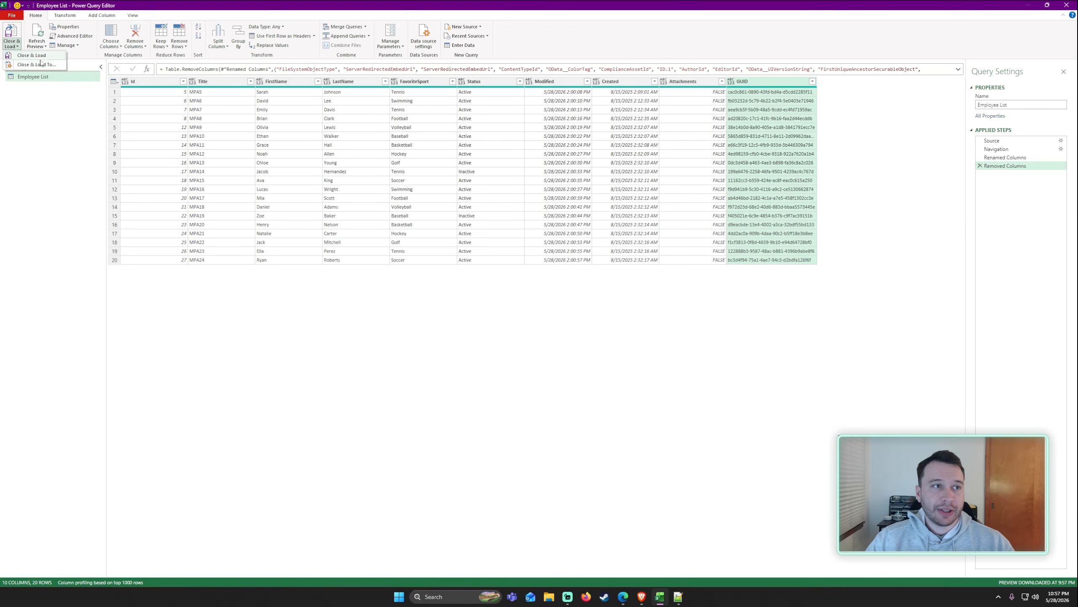
pyautogui.click(56, 56)
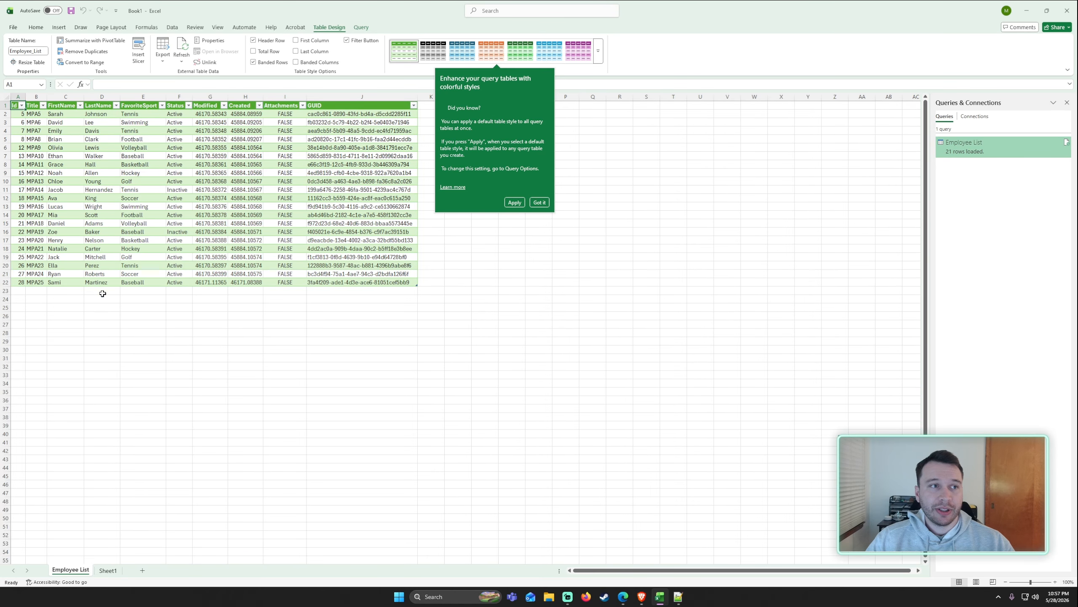
pyautogui.keyDown('ctrl'); pyautogui.scroll(3, 102, 294); pyautogui.keyUp('ctrl')
pyautogui.click(515, 202)
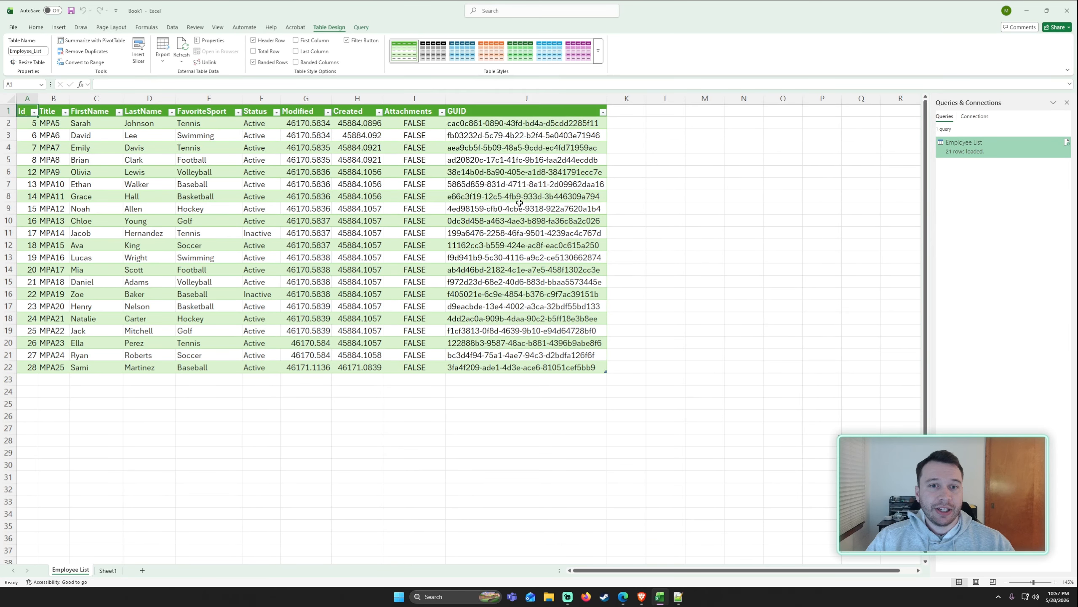
# Examine the cells of the loaded employee table.
pyautogui.click(129, 181)
pyautogui.moveTo(37, 334); pyautogui.dragTo(373, 331)
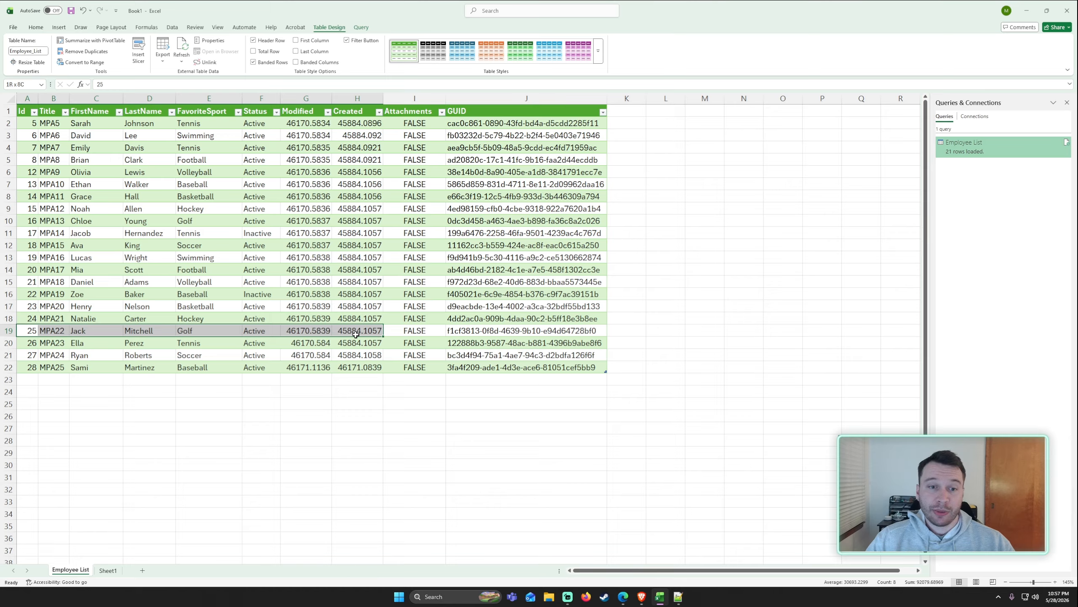
pyautogui.click(365, 331)
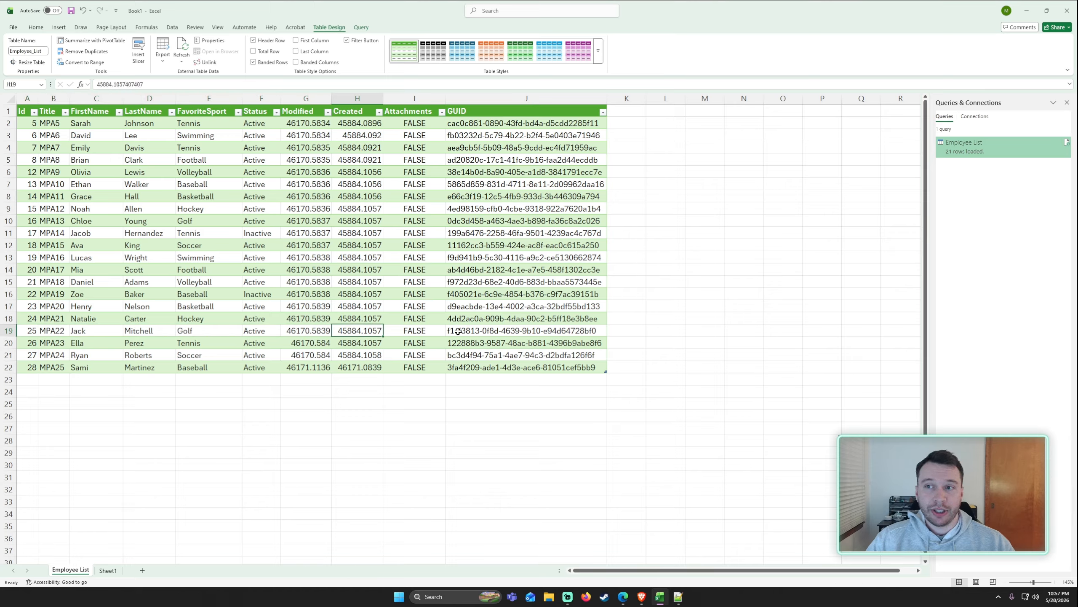
pyautogui.click(325, 284)
pyautogui.click(362, 27)
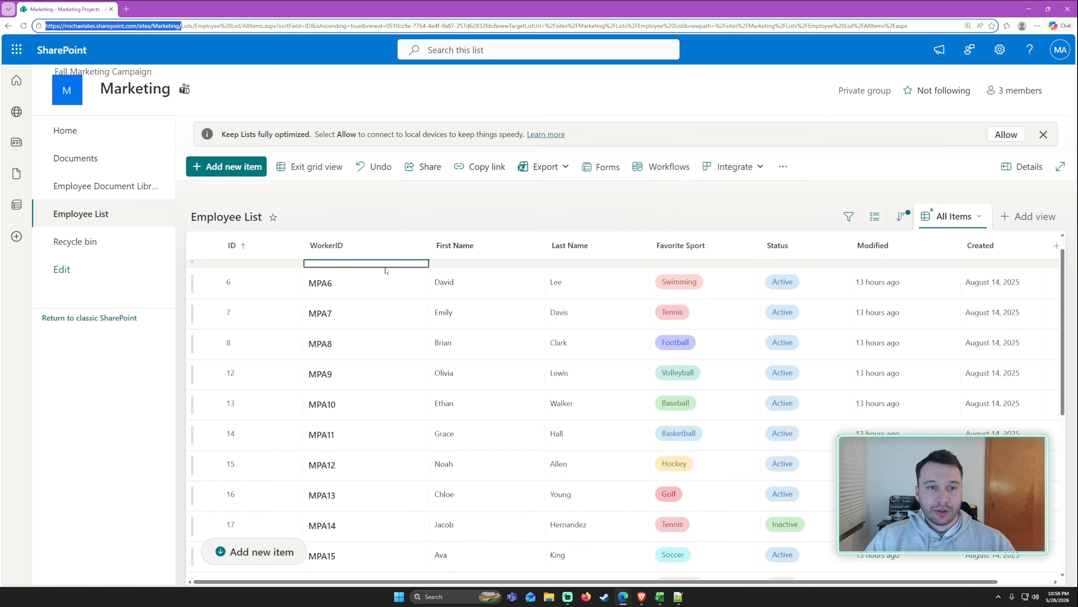
pyautogui.scroll(-8, 397, 320)
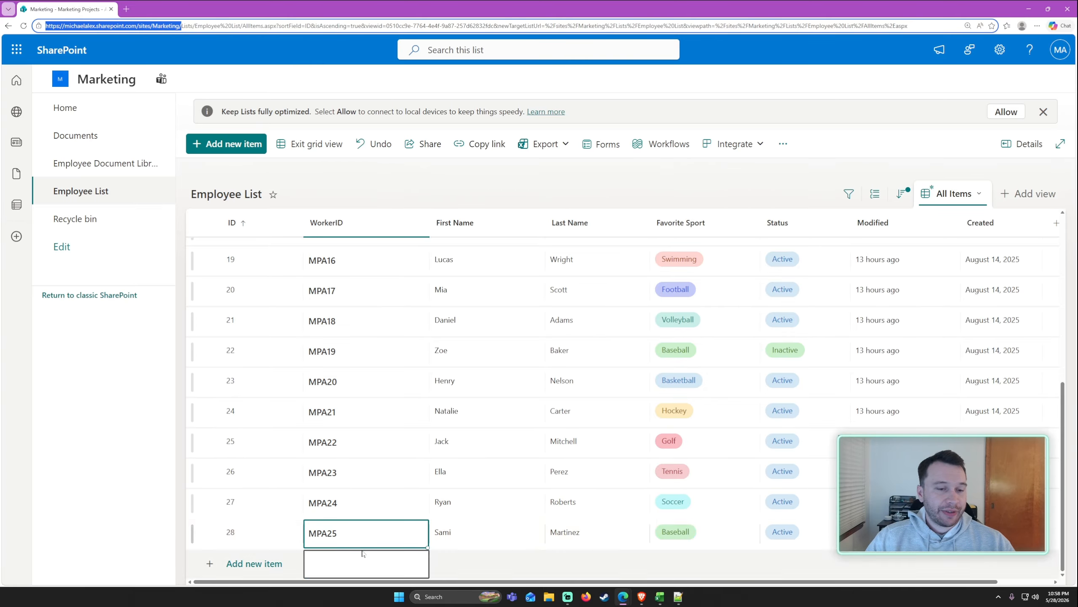
# In the SharePoint list, change the WorkerID of the employee with ID 28 to MPA30 and exit grid view.
pyautogui.click(373, 527)
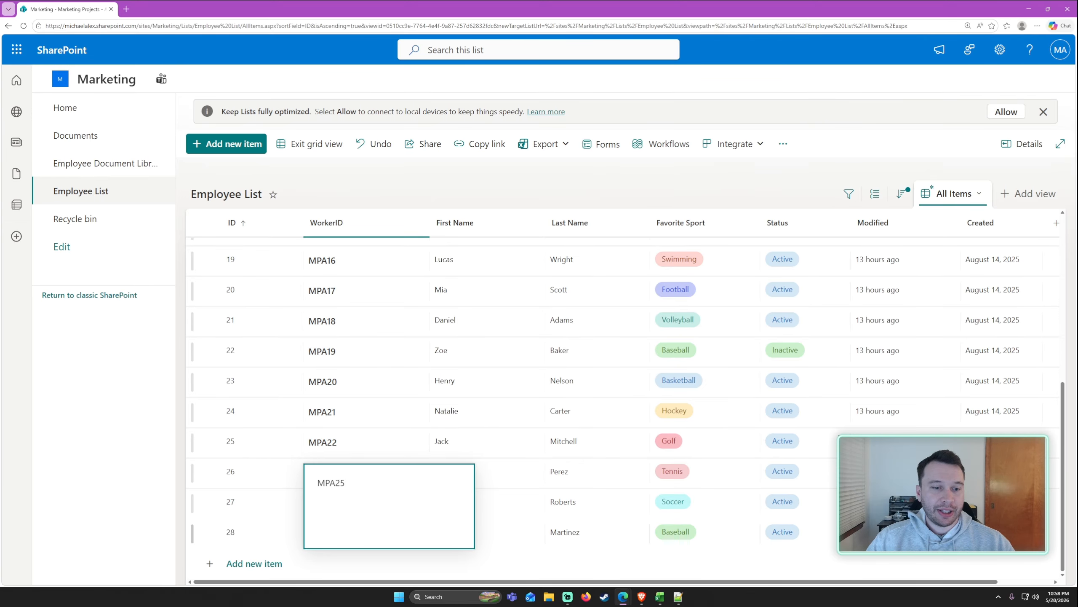
pyautogui.moveTo(345, 484); pyautogui.dragTo(336, 484)
pyautogui.write('30')
pyautogui.click(387, 173)
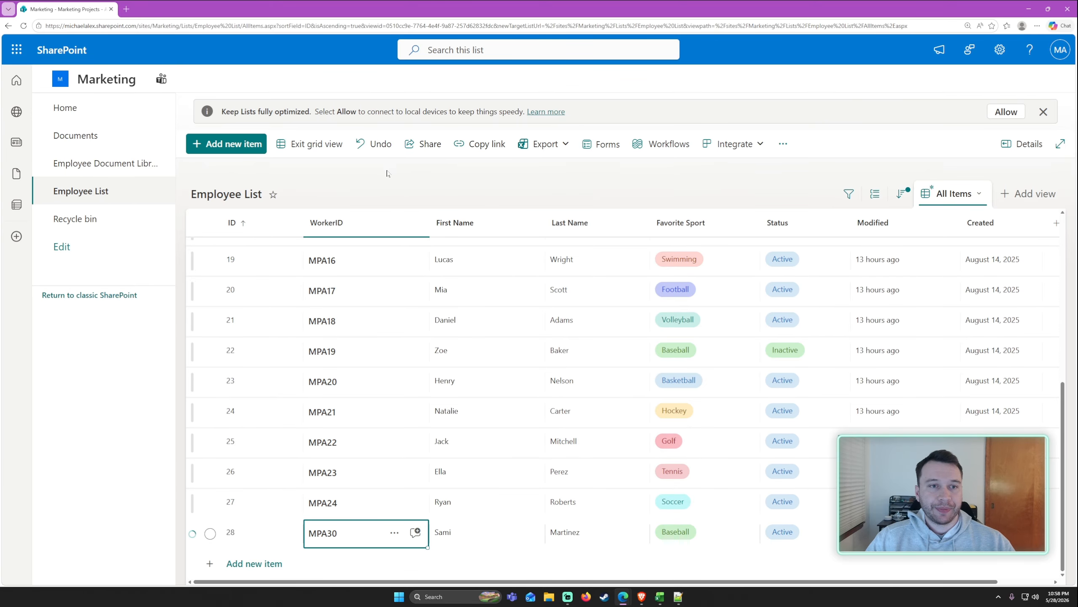
pyautogui.click(311, 143)
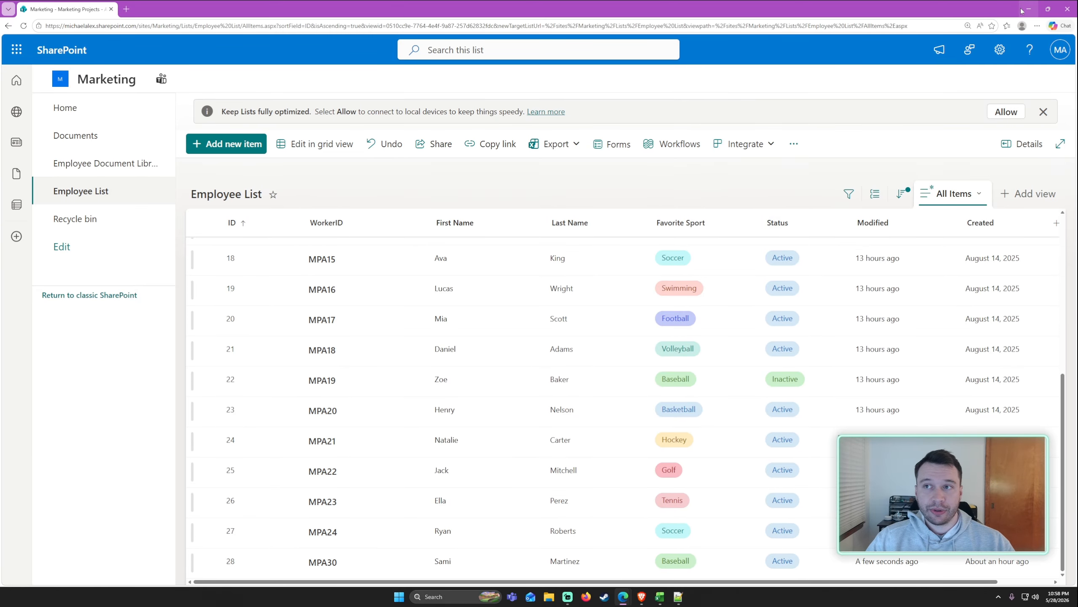
# Switch back to Excel and refresh the Employee List query to pull in the edited WorkerID.
pyautogui.click(661, 595)
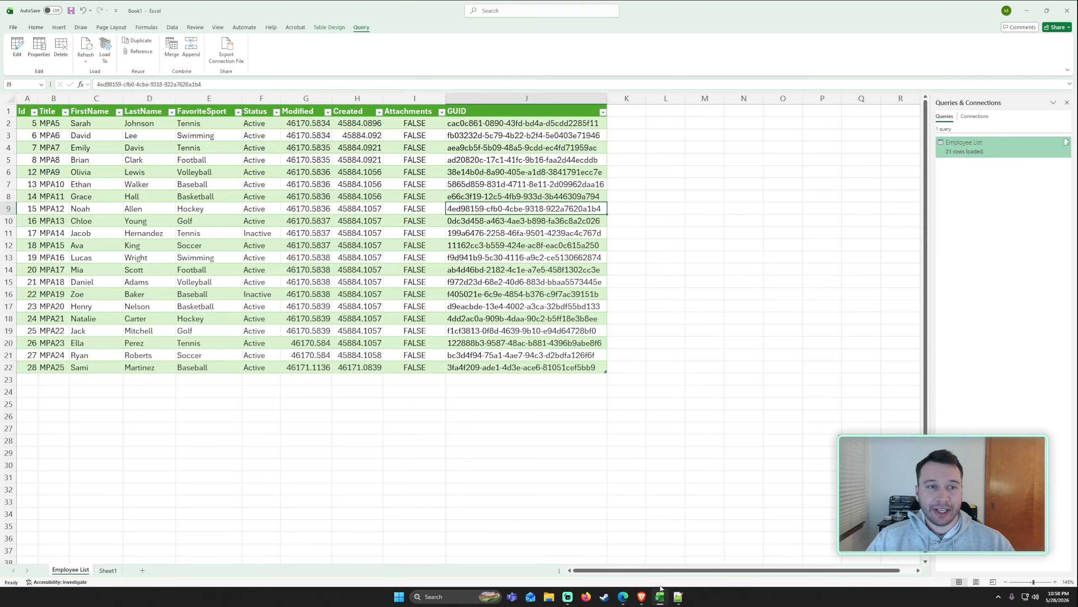
pyautogui.click(259, 422)
pyautogui.click(90, 357)
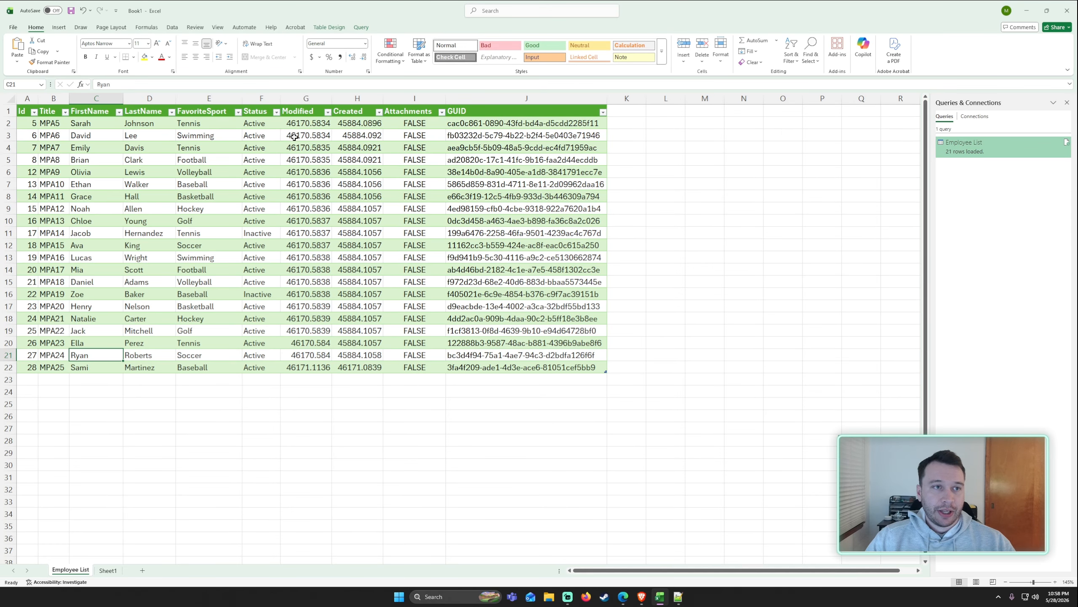
pyautogui.click(307, 144)
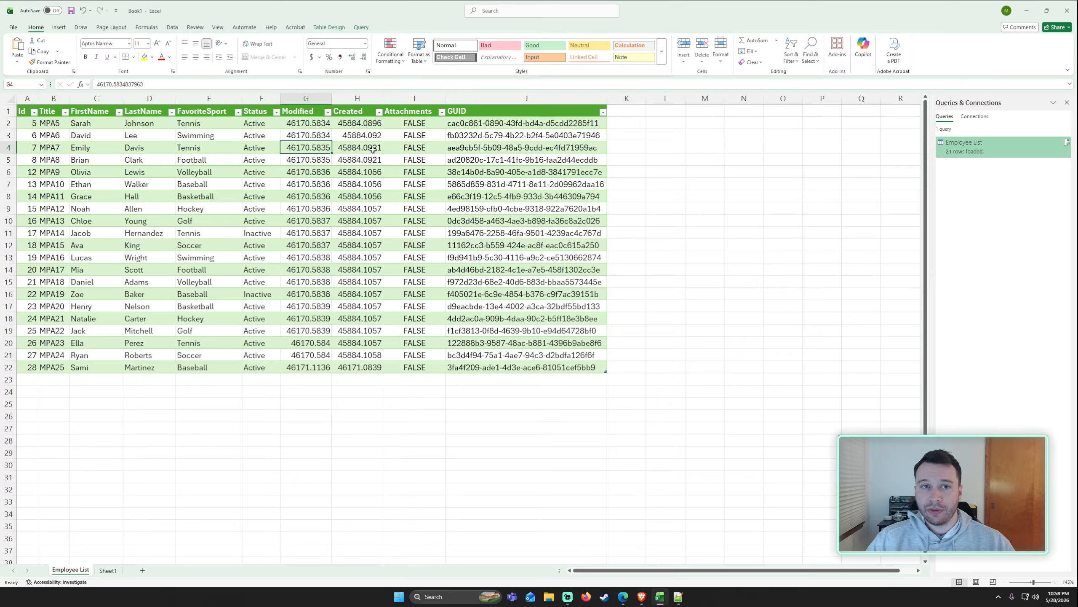
pyautogui.click(362, 28)
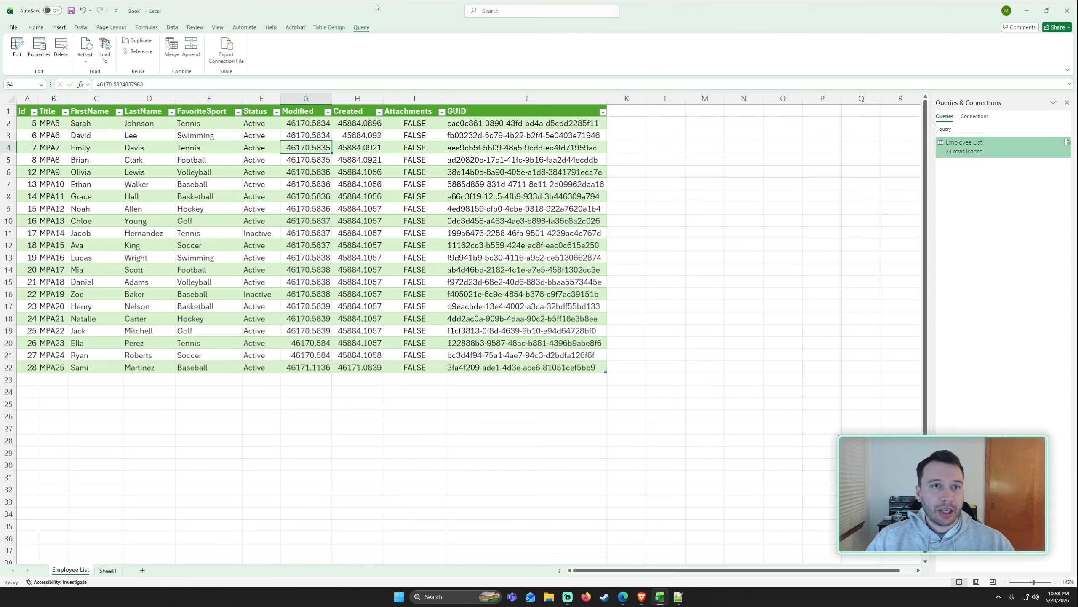
pyautogui.click(258, 426)
pyautogui.click(261, 257)
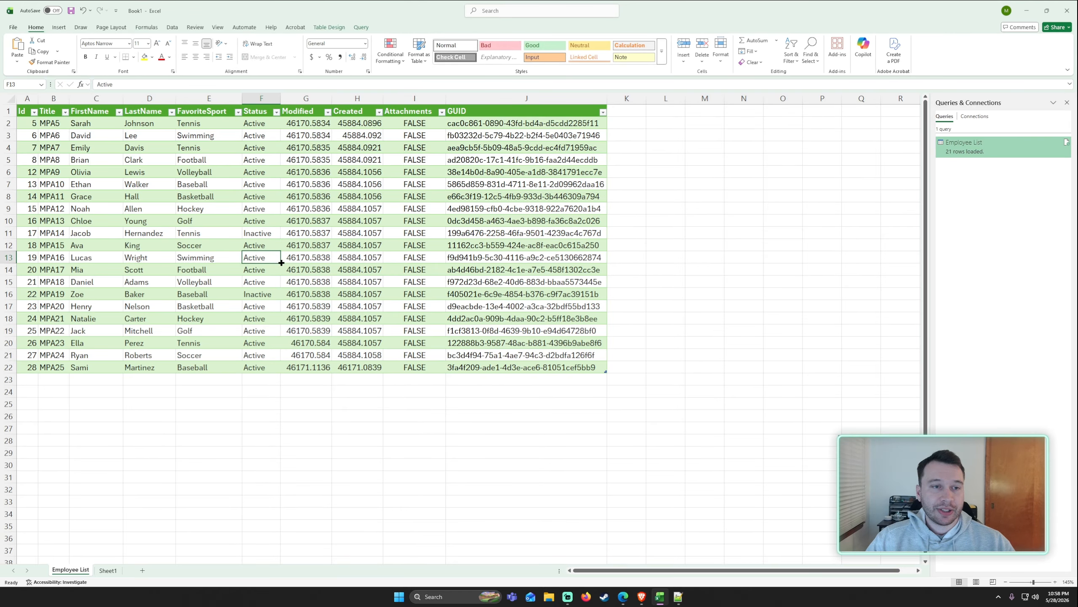
pyautogui.click(361, 28)
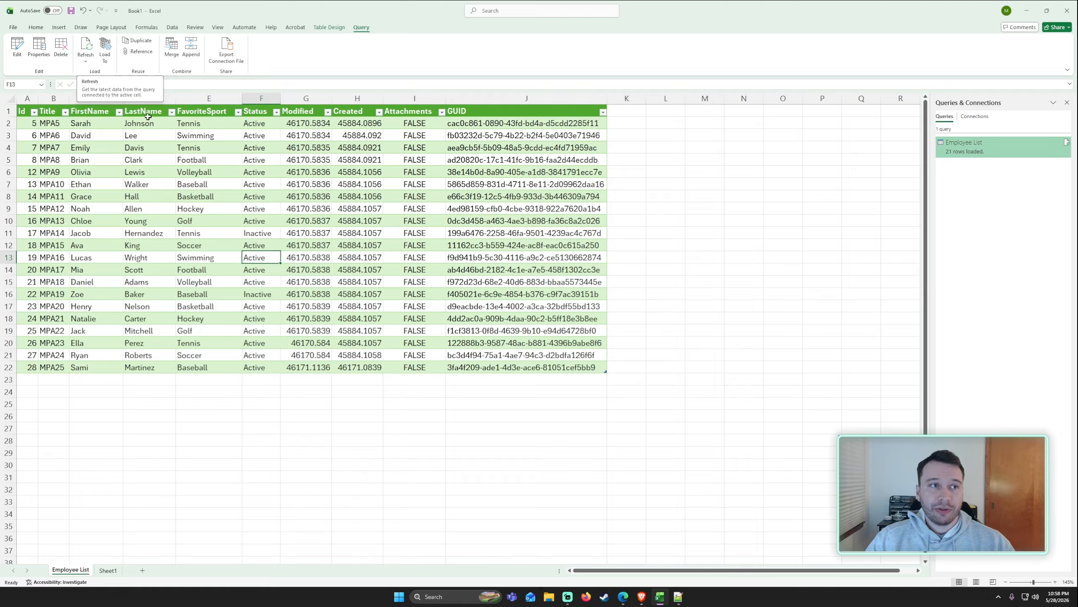
pyautogui.rightClick(204, 157)
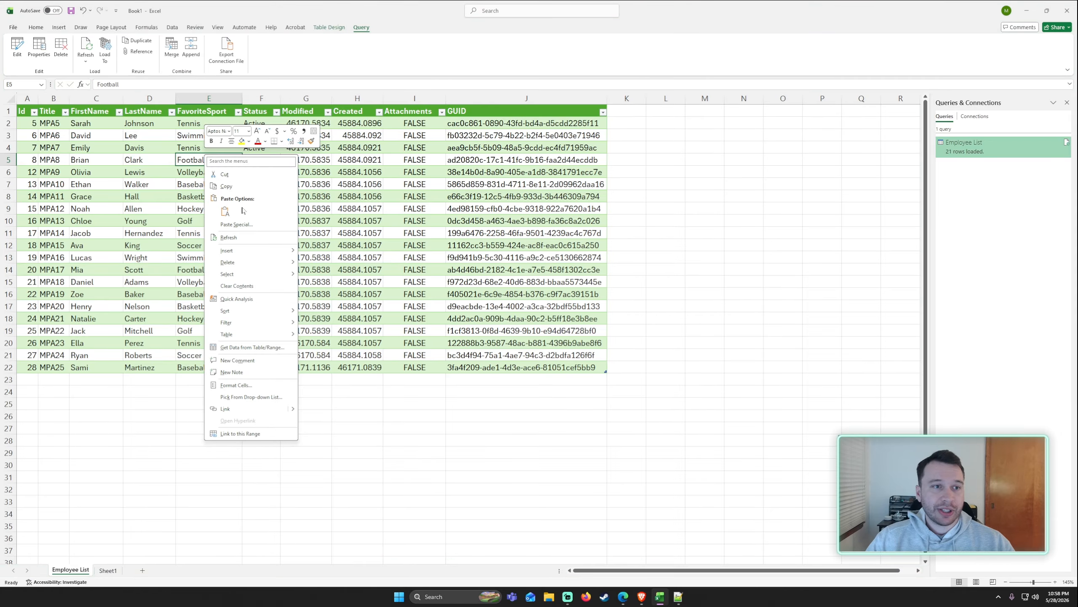
pyautogui.rightClick(211, 161)
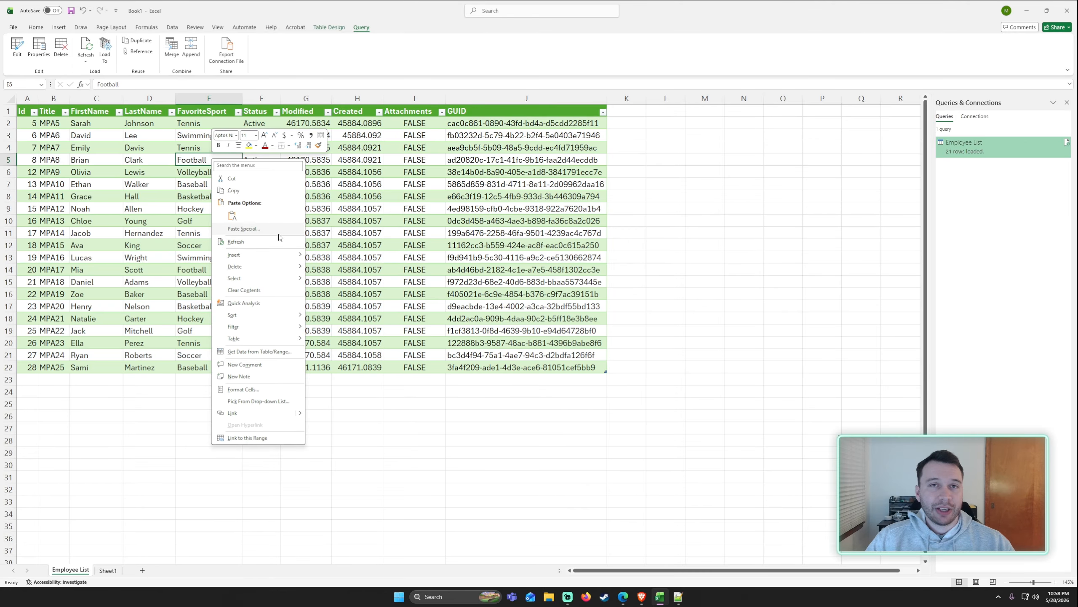
pyautogui.click(219, 243)
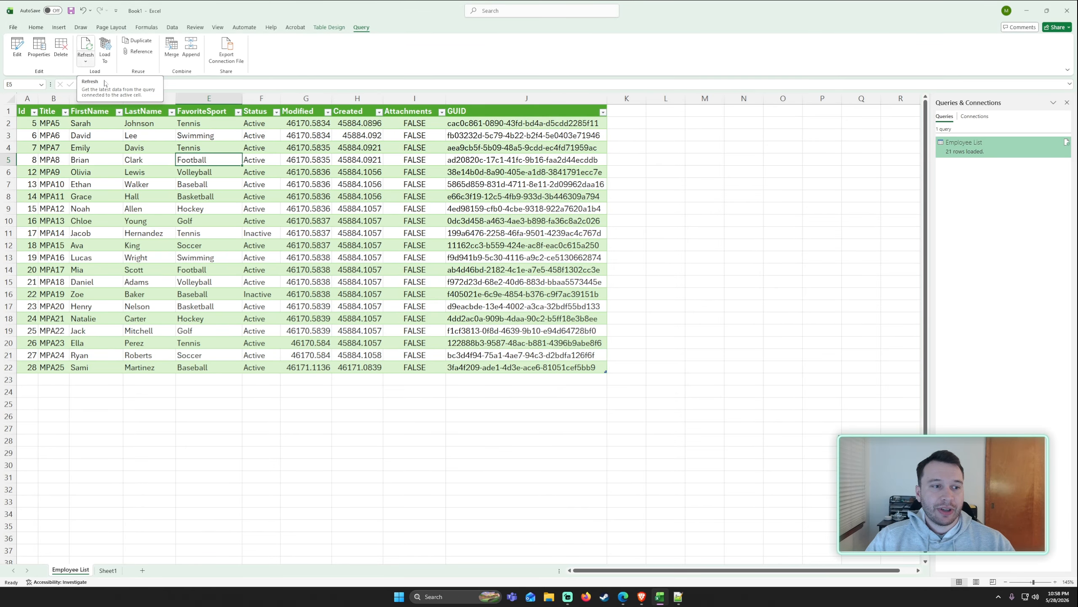
pyautogui.click(59, 368)
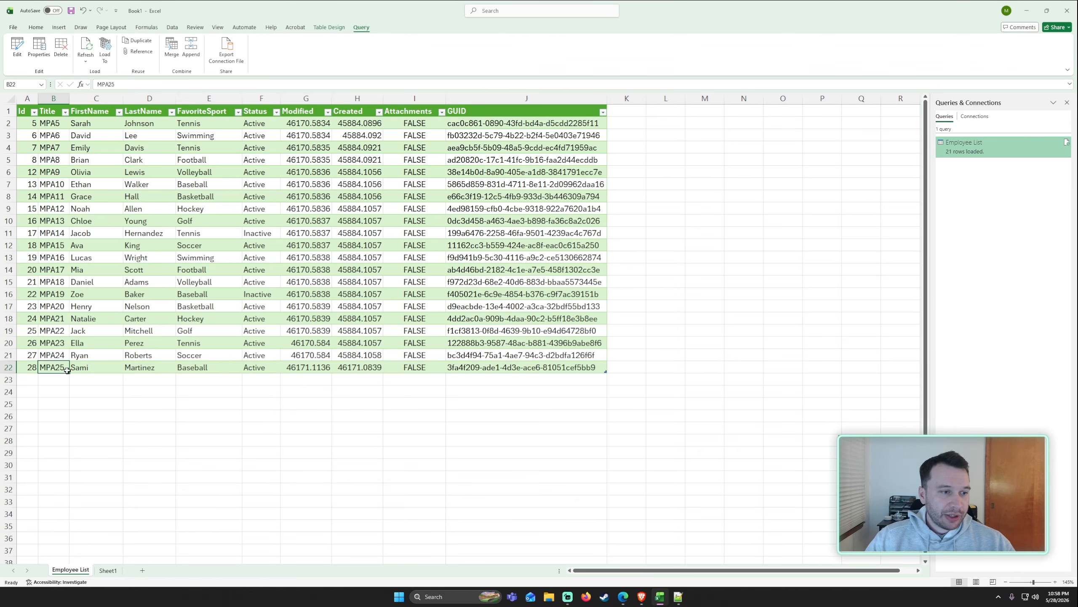
pyautogui.keyDown('ctrl'); pyautogui.scroll(4, 76, 383); pyautogui.keyUp('ctrl')
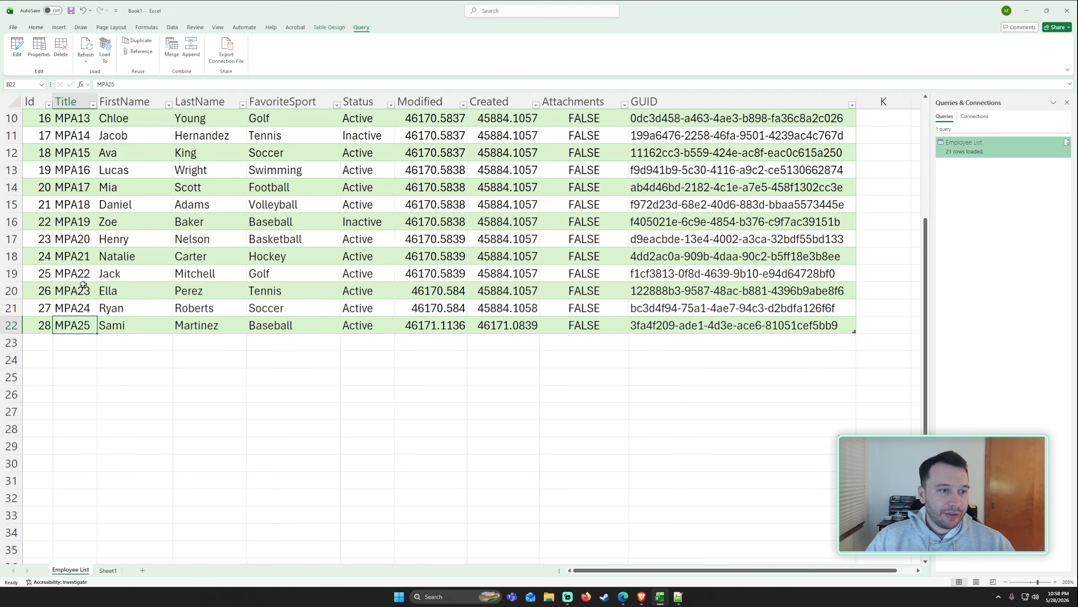
pyautogui.click(85, 46)
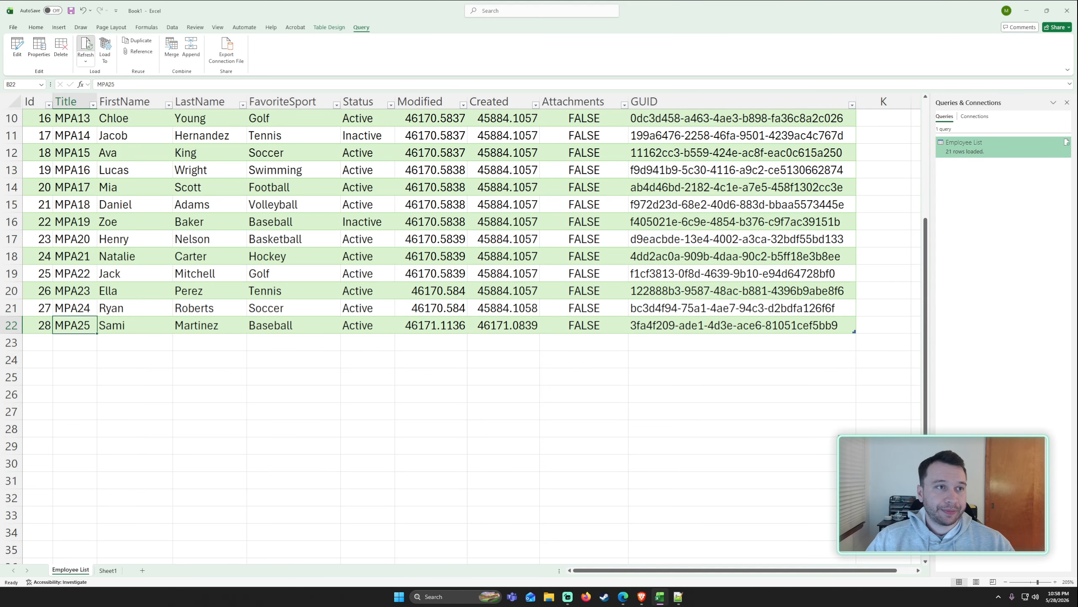
pyautogui.click(193, 257)
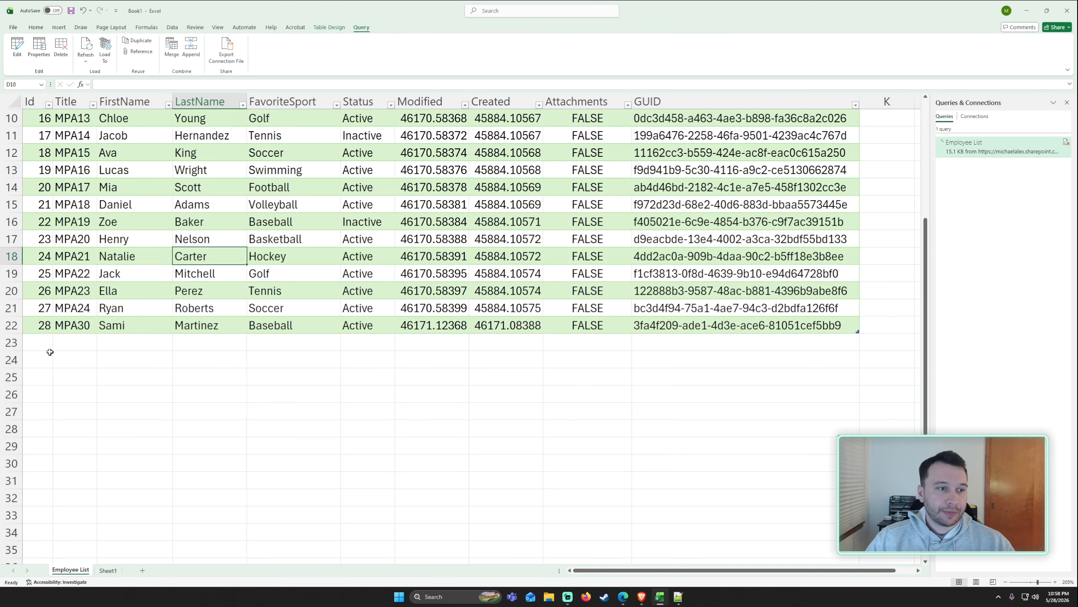
# Add a new column headed Notes to the right of GUID in the table.
pyautogui.moveTo(50, 356); pyautogui.dragTo(100, 356)
pyautogui.moveTo(49, 326); pyautogui.dragTo(136, 328)
pyautogui.click(183, 383)
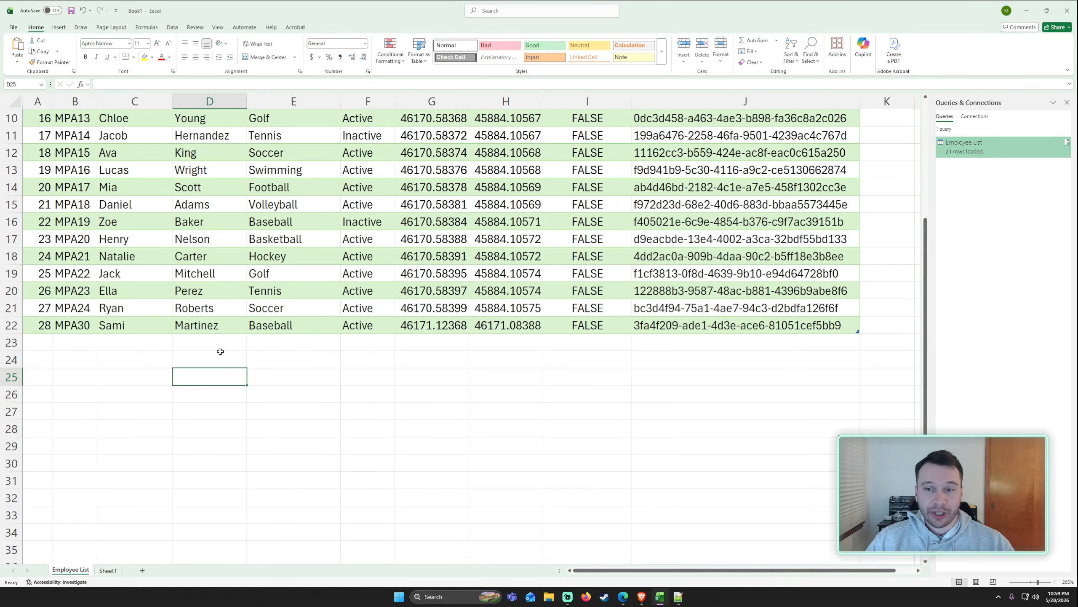
pyautogui.scroll(-2, 220, 352)
pyautogui.click(746, 99)
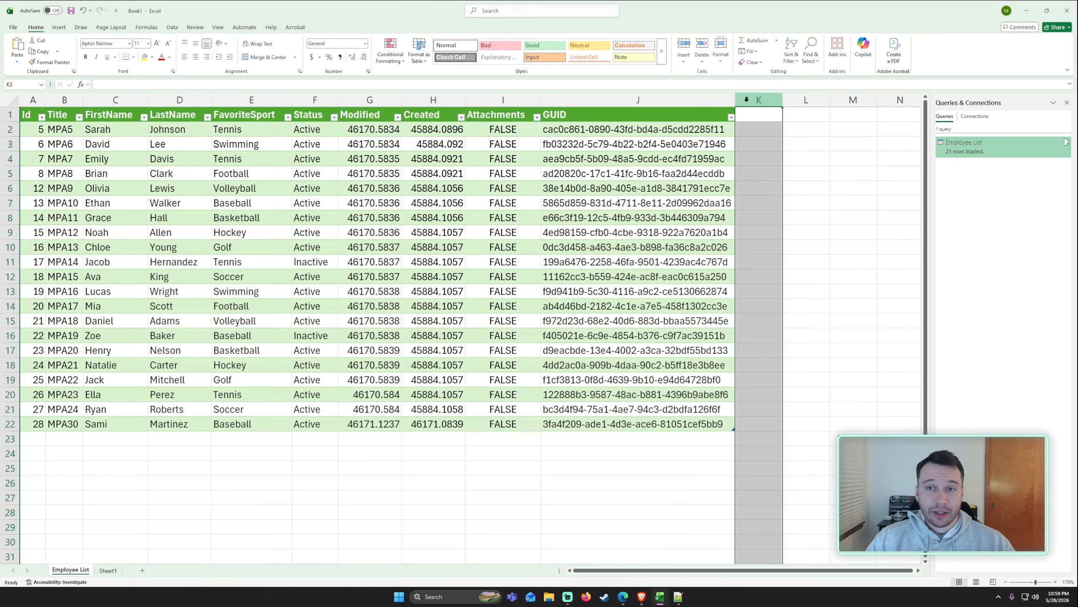
pyautogui.click(750, 114)
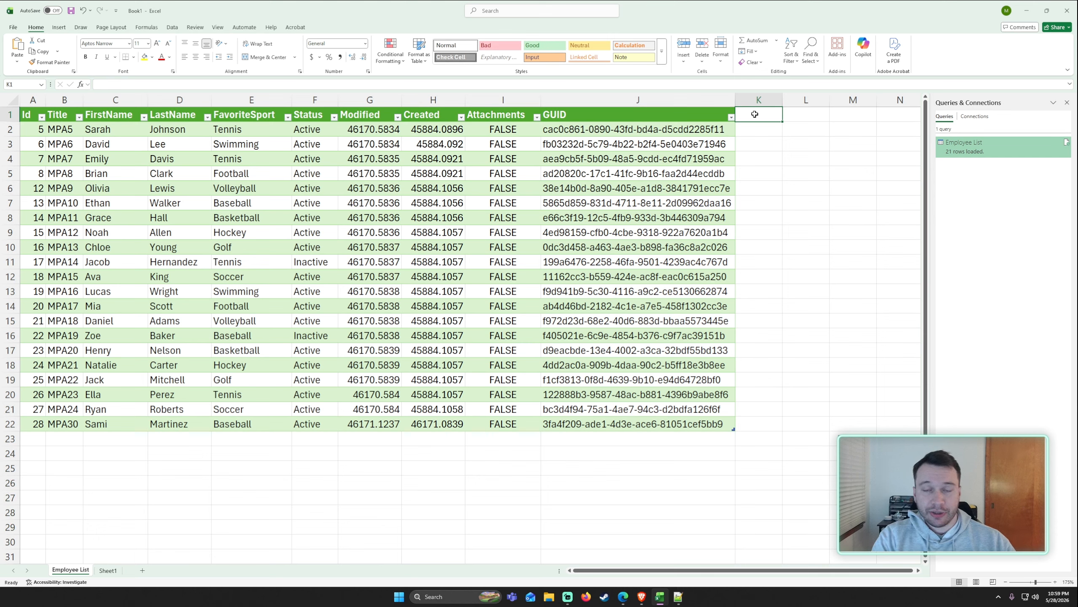
pyautogui.write('Notes')
pyautogui.press('Tab')
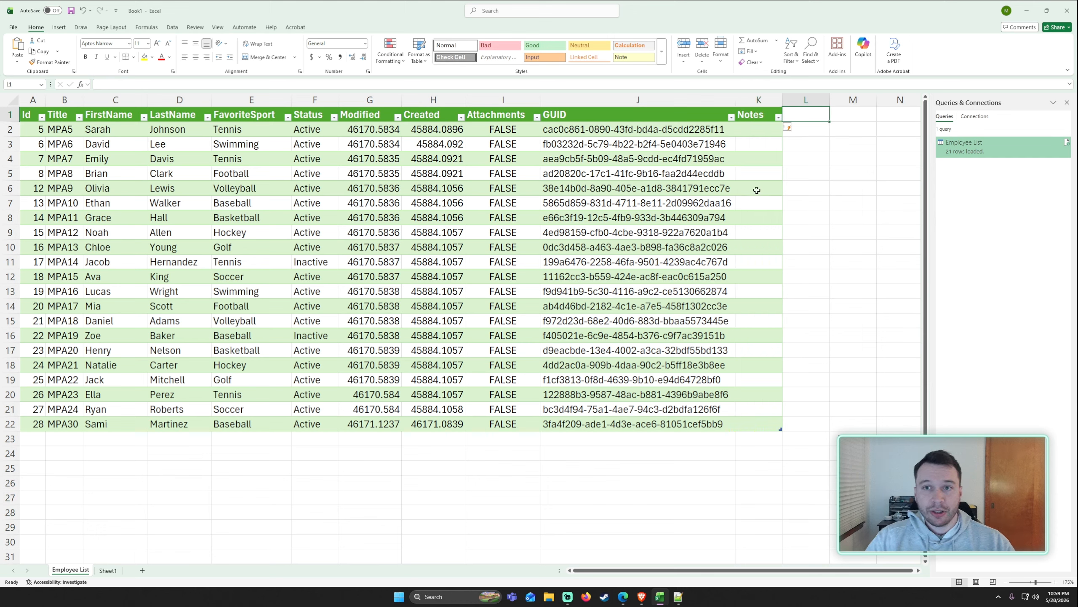
# Enter a note that the employee likes baseball in the Notes cell of the ID 28 row.
pyautogui.click(758, 419)
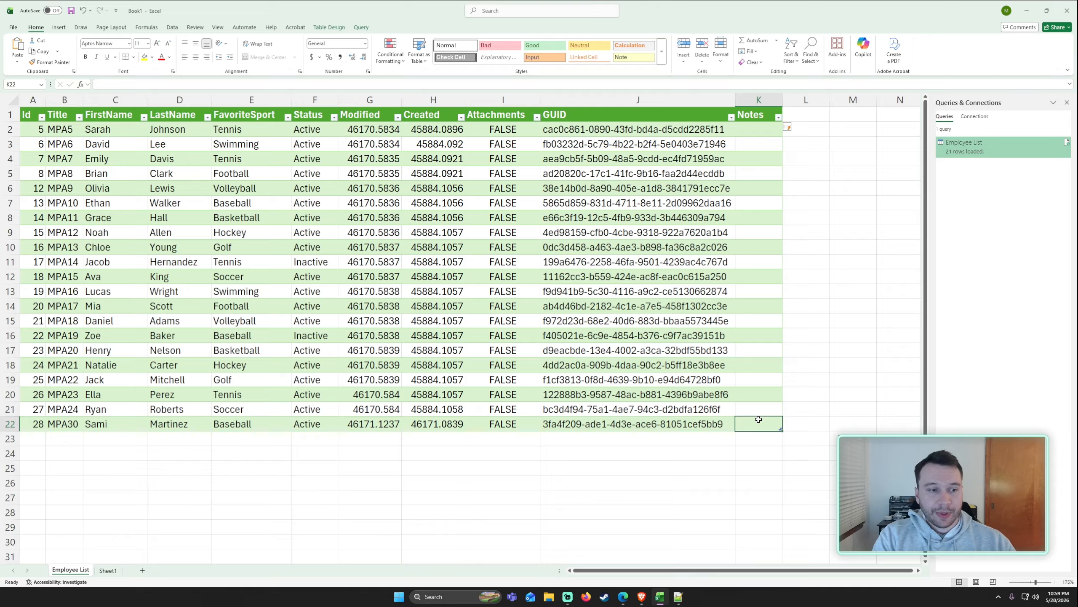
pyautogui.write('Sami like')
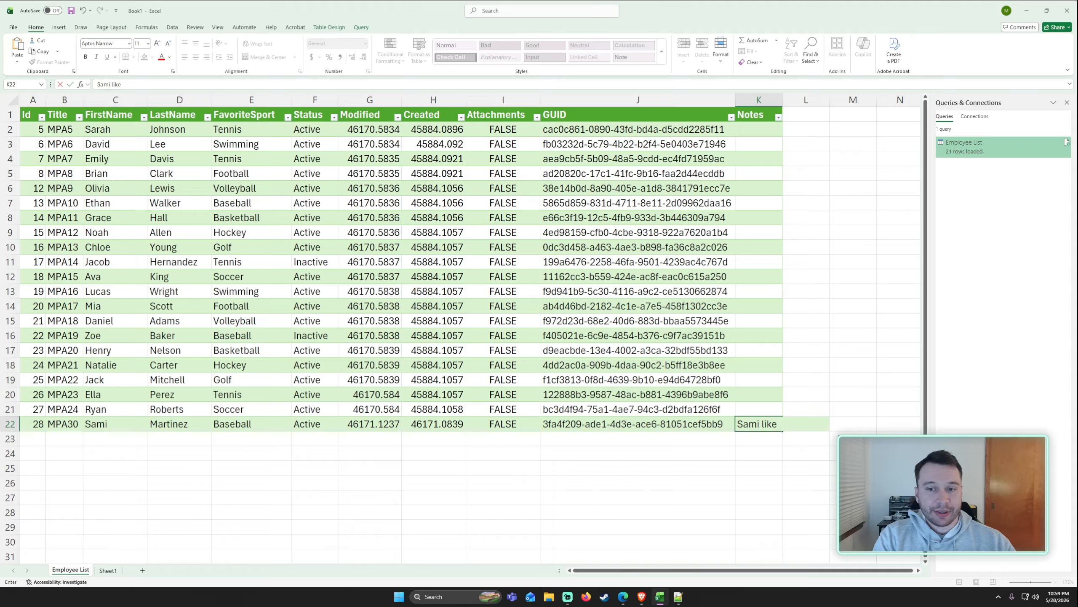
pyautogui.write(' s basem')
pyautogui.write('al')
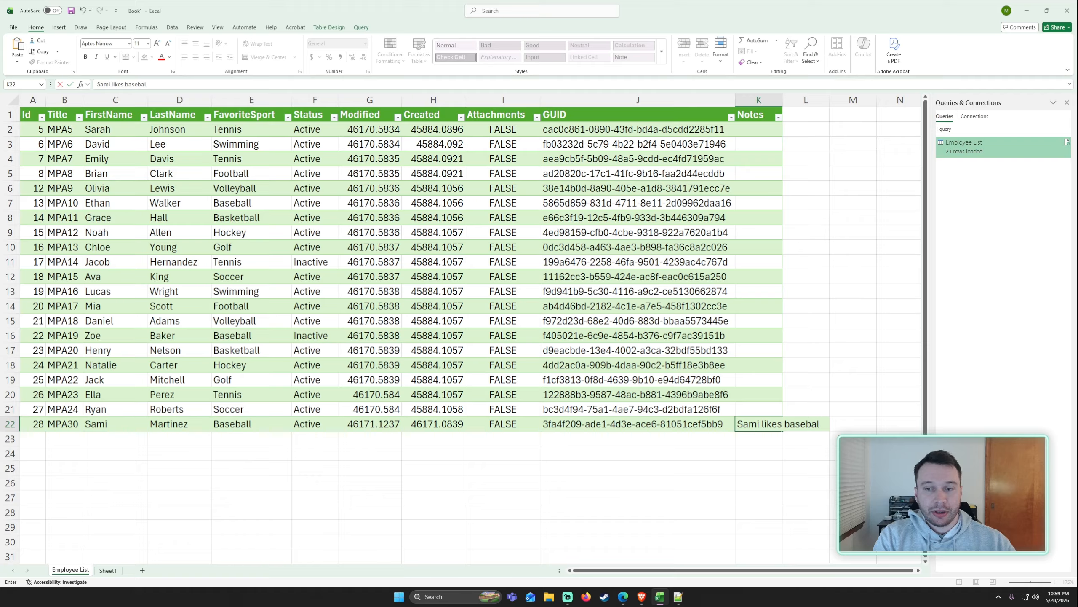
pyautogui.write('l')
pyautogui.press('Return')
# Refresh the Employee List query from the table's query tools.
pyautogui.click(254, 423)
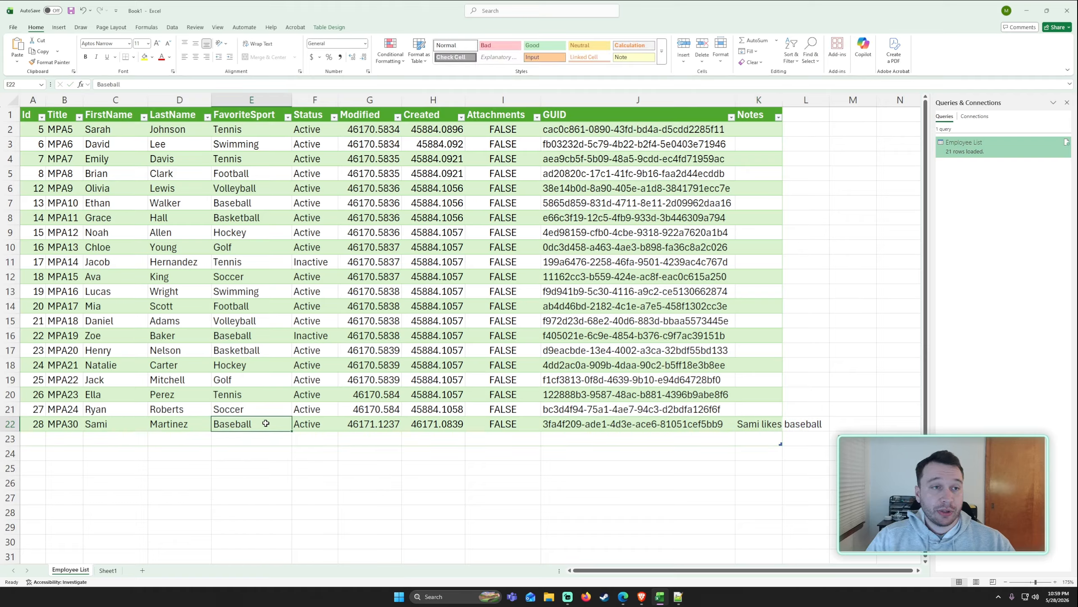
pyautogui.click(315, 232)
pyautogui.click(361, 27)
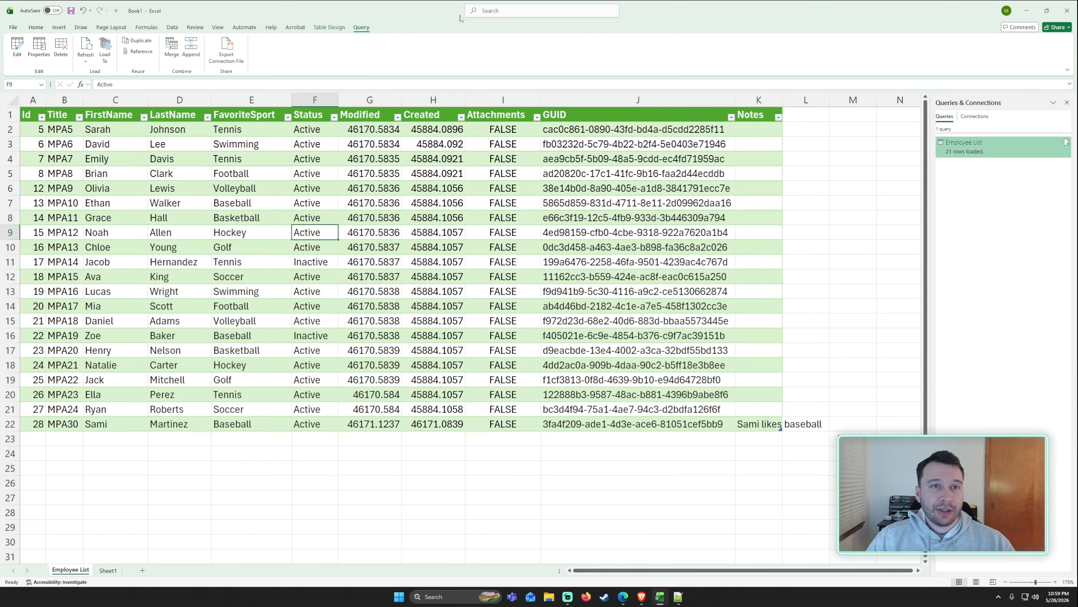
pyautogui.click(85, 48)
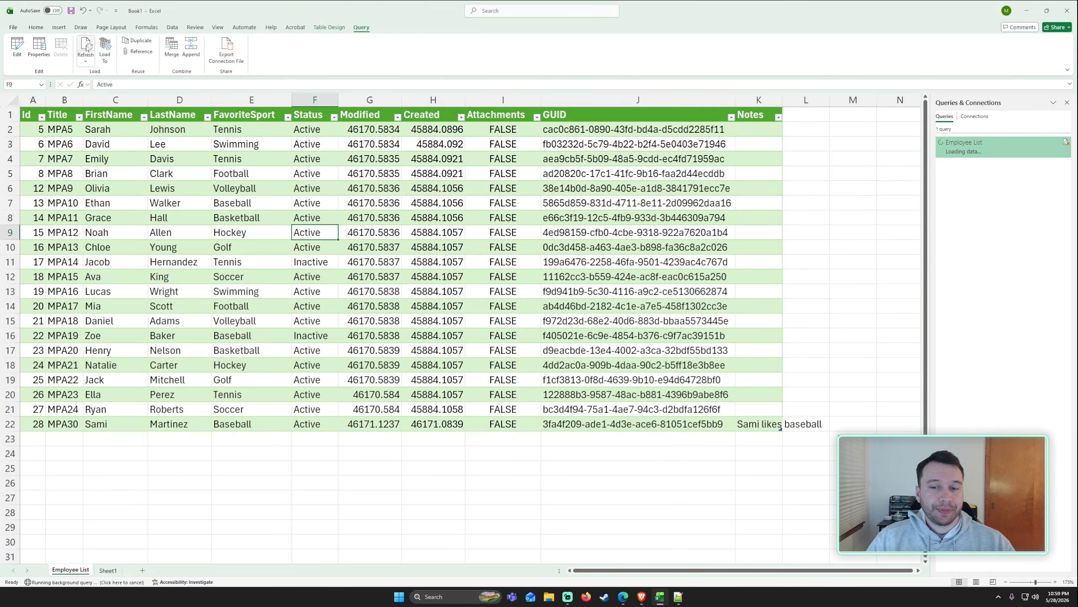
# Format the Modified and Created columns as short dates.
pyautogui.click(739, 187)
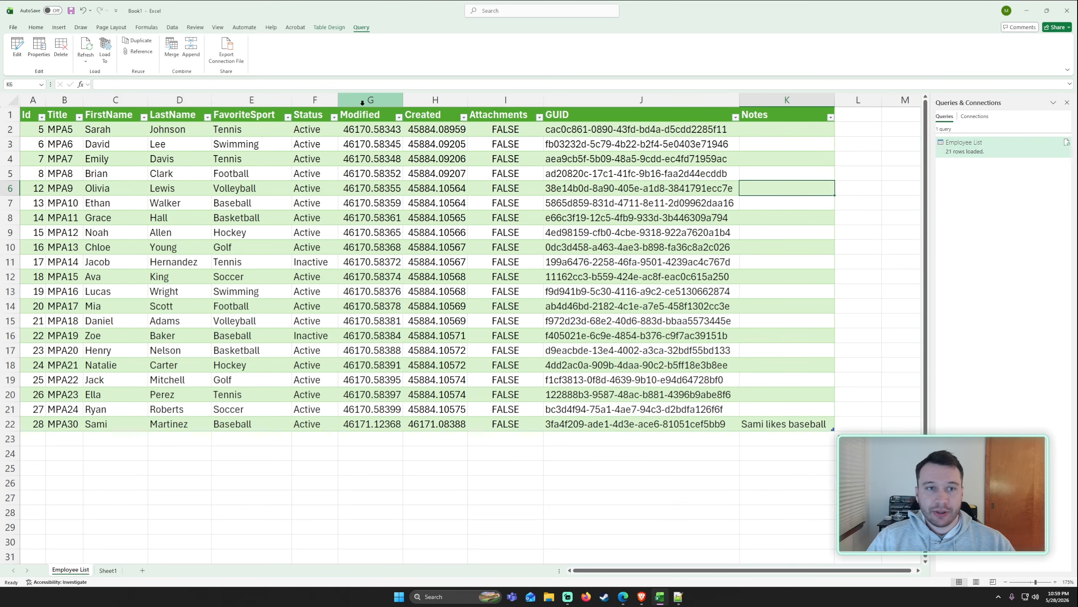
pyautogui.click(365, 103)
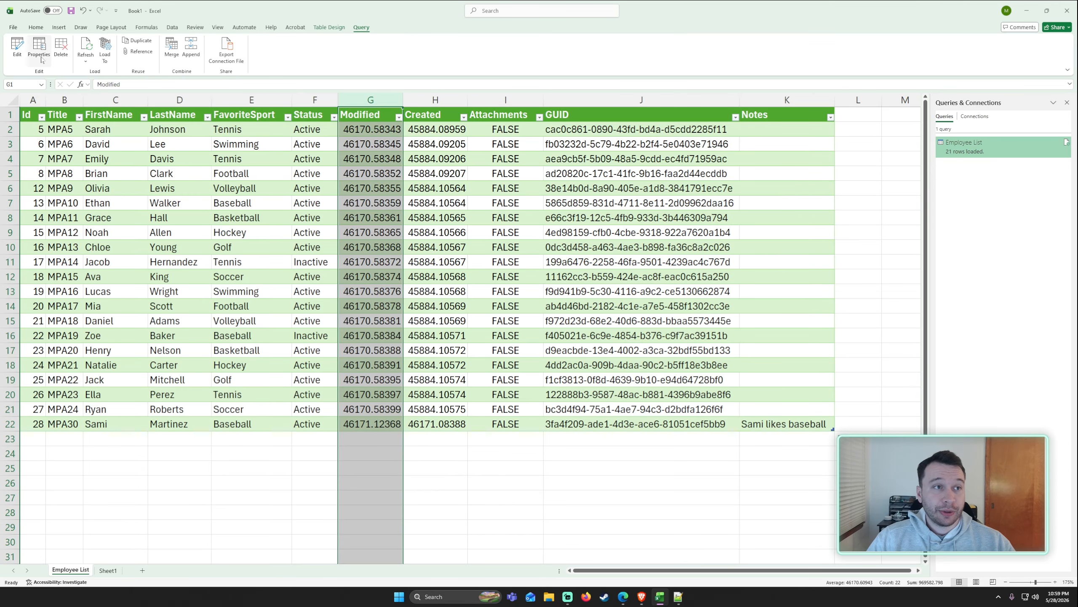
pyautogui.keyDown('ctrl'); pyautogui.click(419, 101); pyautogui.keyUp('ctrl')
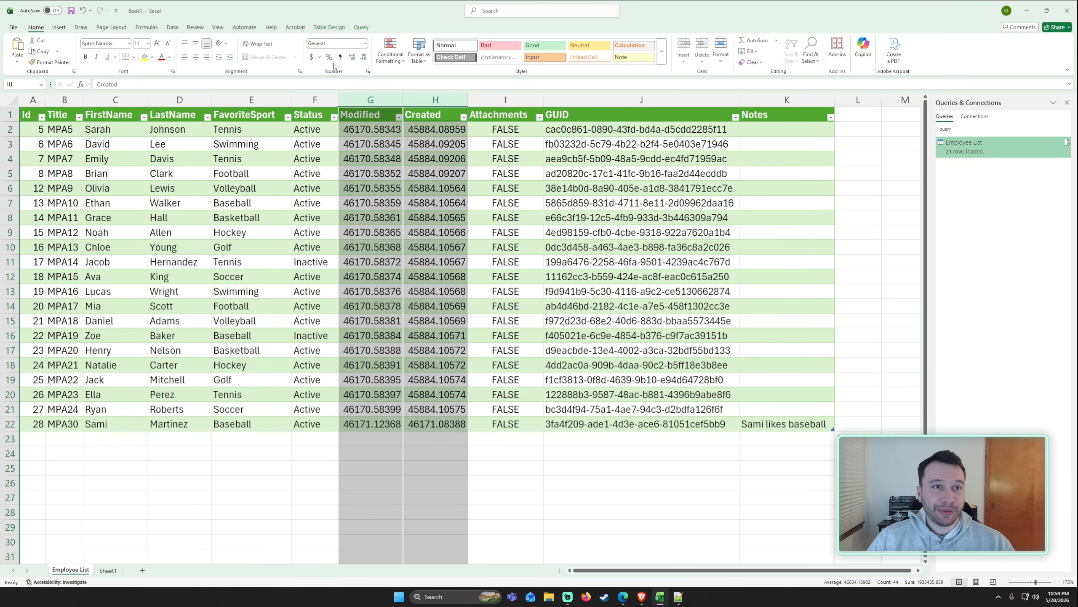
pyautogui.click(365, 44)
pyautogui.click(364, 146)
pyautogui.click(341, 185)
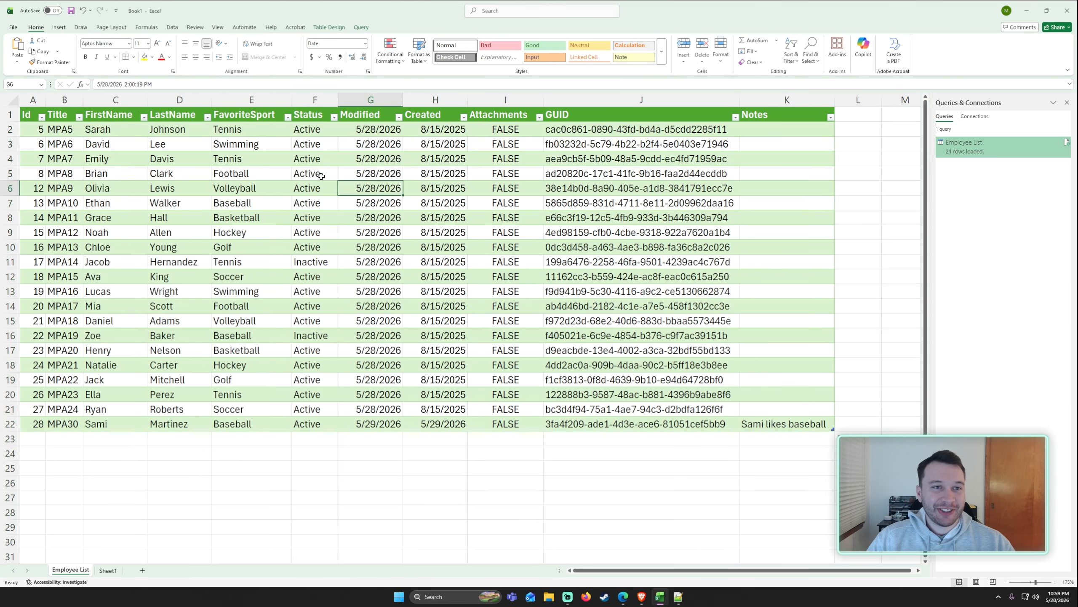
# Insert a new table column before Modified and name it Formula.
pyautogui.rightClick(372, 106)
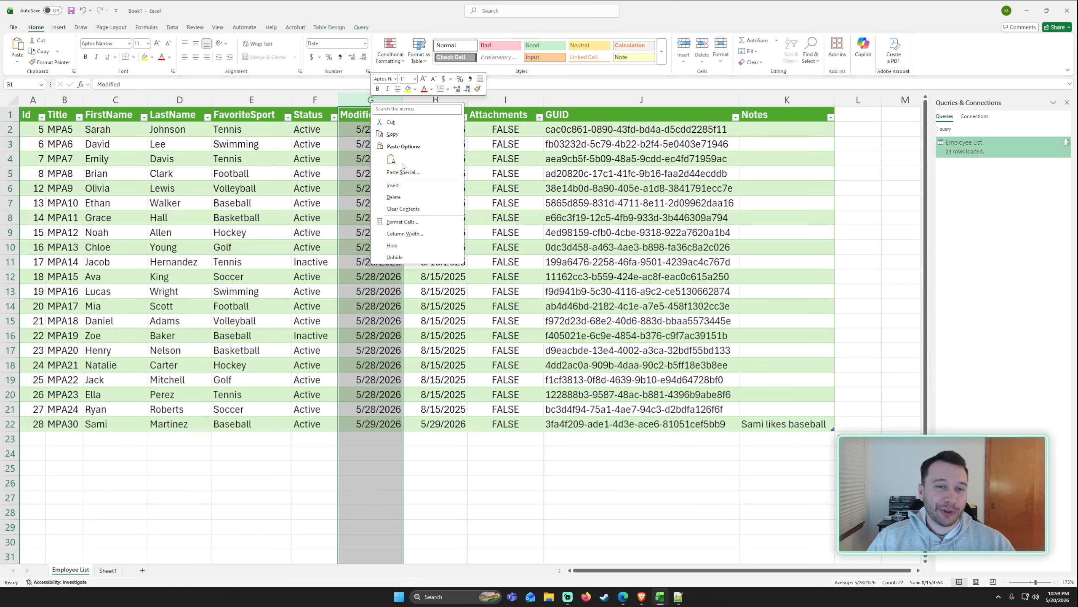
pyautogui.click(393, 185)
pyautogui.click(305, 85)
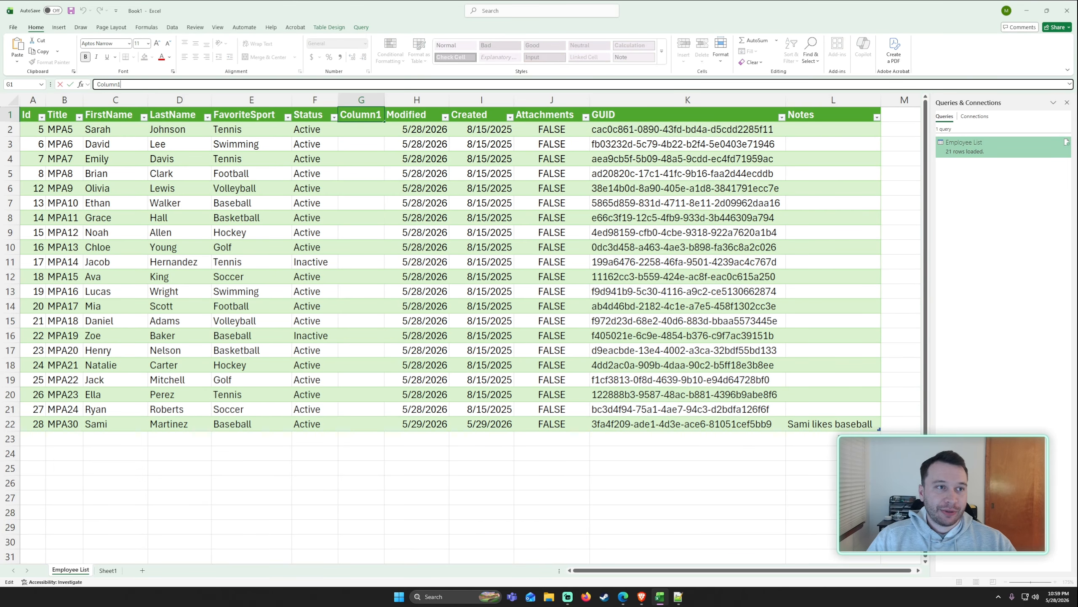
pyautogui.hotkey('shift', 'Home')
pyautogui.write('Formula')
pyautogui.press('Return')
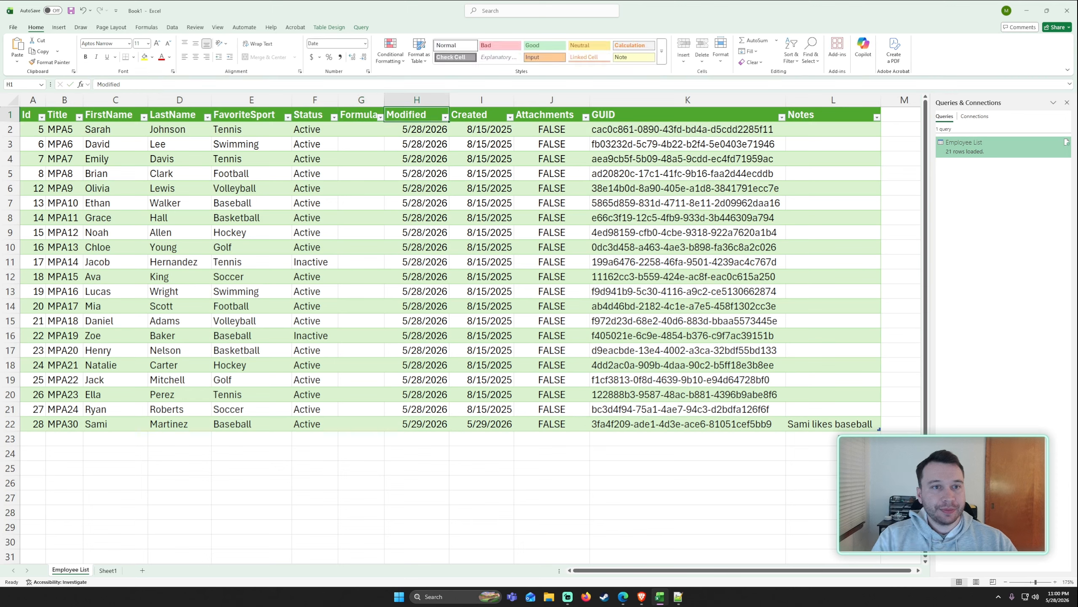
# Enter an IF formula in the Formula column returning TRUE when FirstName matches the first employee's name, otherwise FALSE.
pyautogui.click(349, 128)
pyautogui.click(342, 85)
pyautogui.write('=')
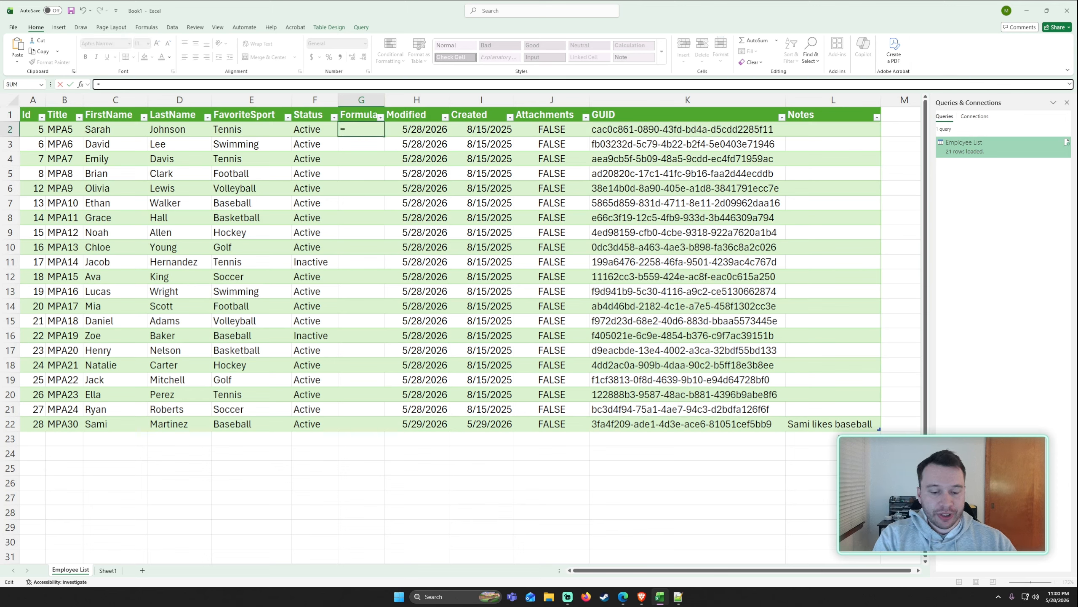
pyautogui.write('IF(')
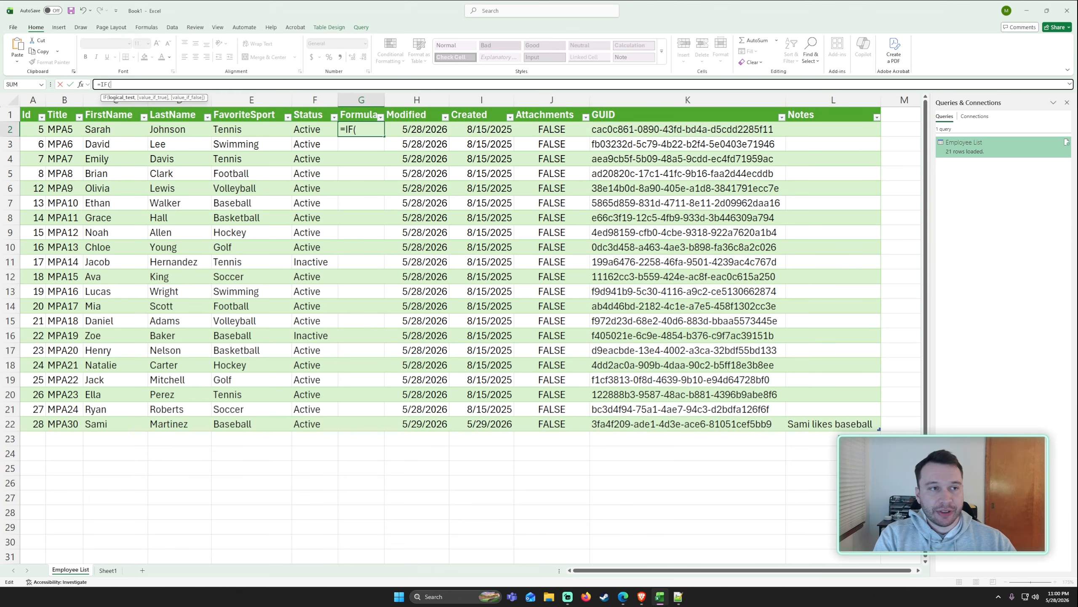
pyautogui.click(116, 131)
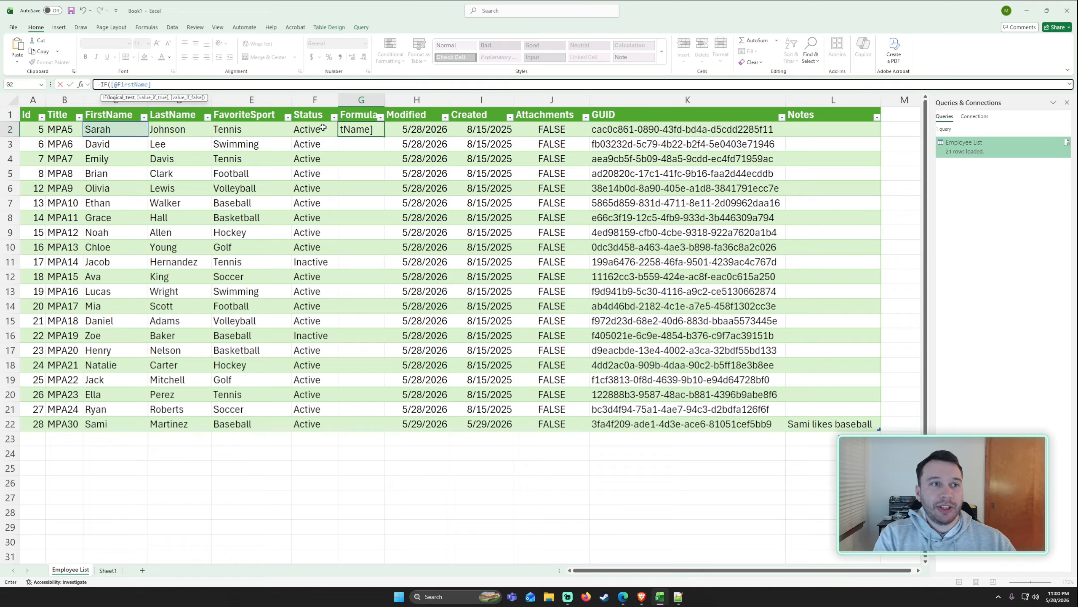
pyautogui.write('= "Sar')
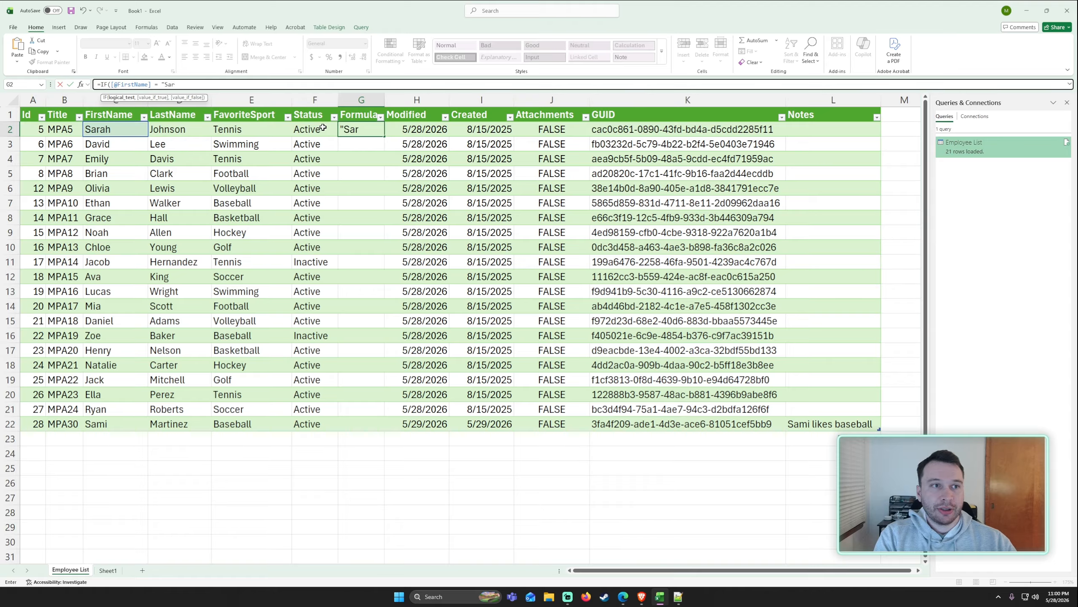
pyautogui.write('ah", true, false)')
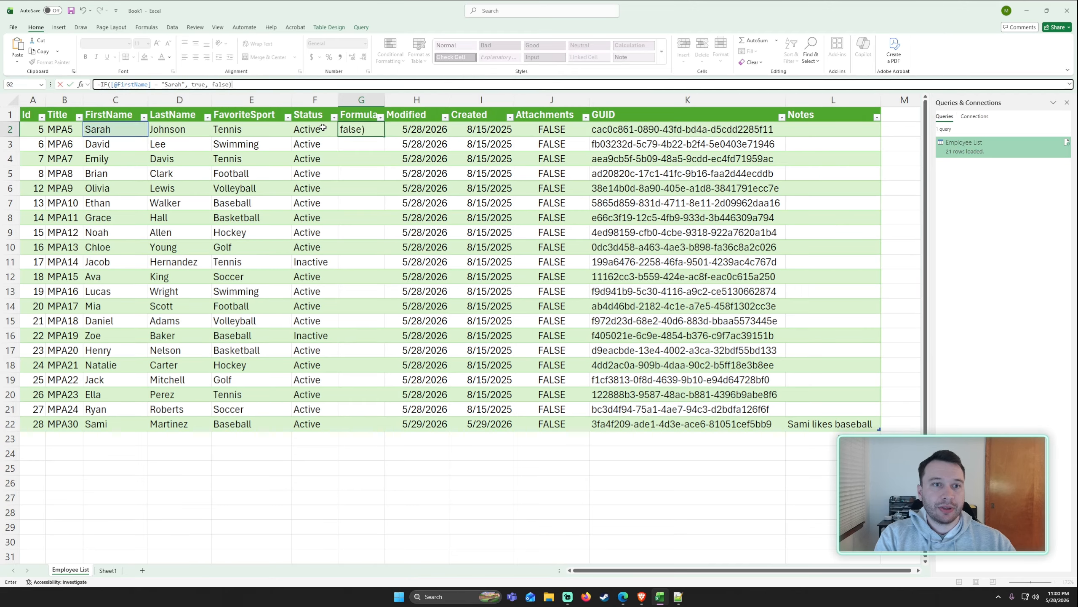
pyautogui.press('Return')
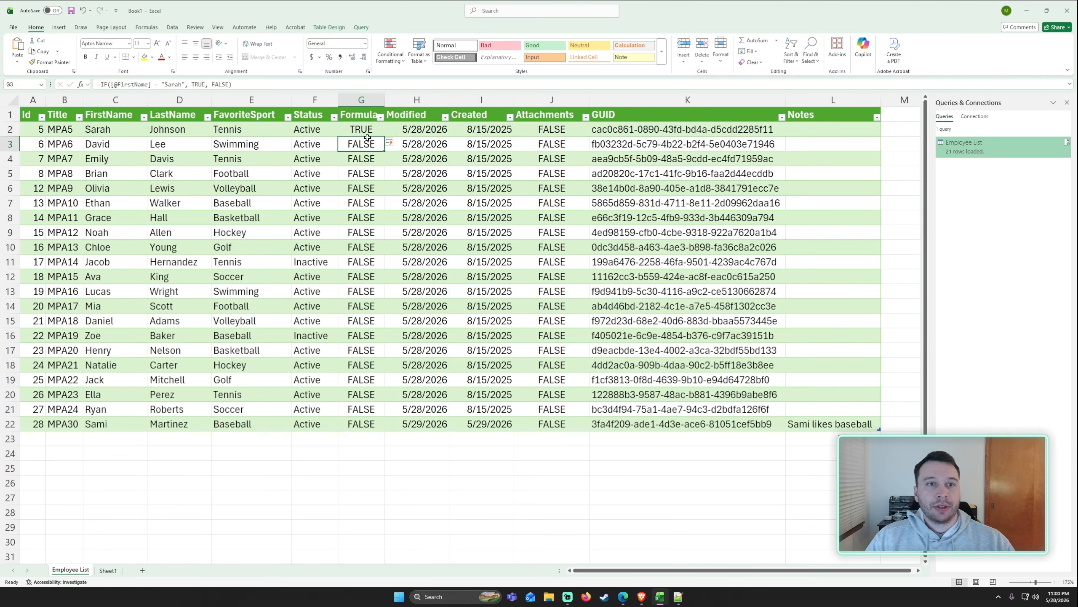
# Append test digits to the FirstName cells of three employees in the loaded table.
pyautogui.click(315, 379)
pyautogui.click(120, 130)
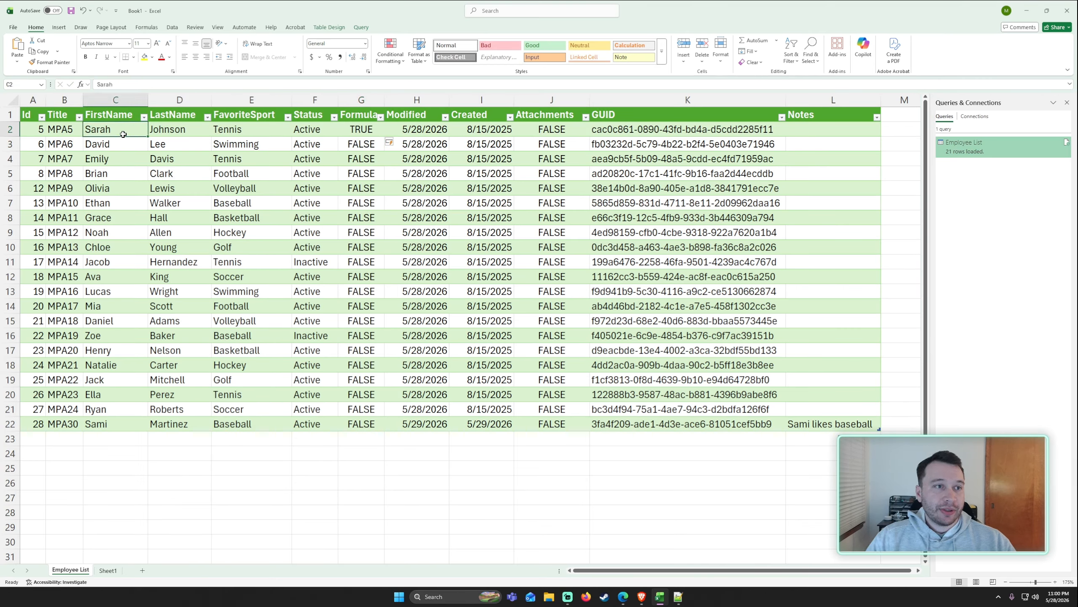
pyautogui.doubleClick(125, 130)
pyautogui.write('123213')
pyautogui.click(139, 162)
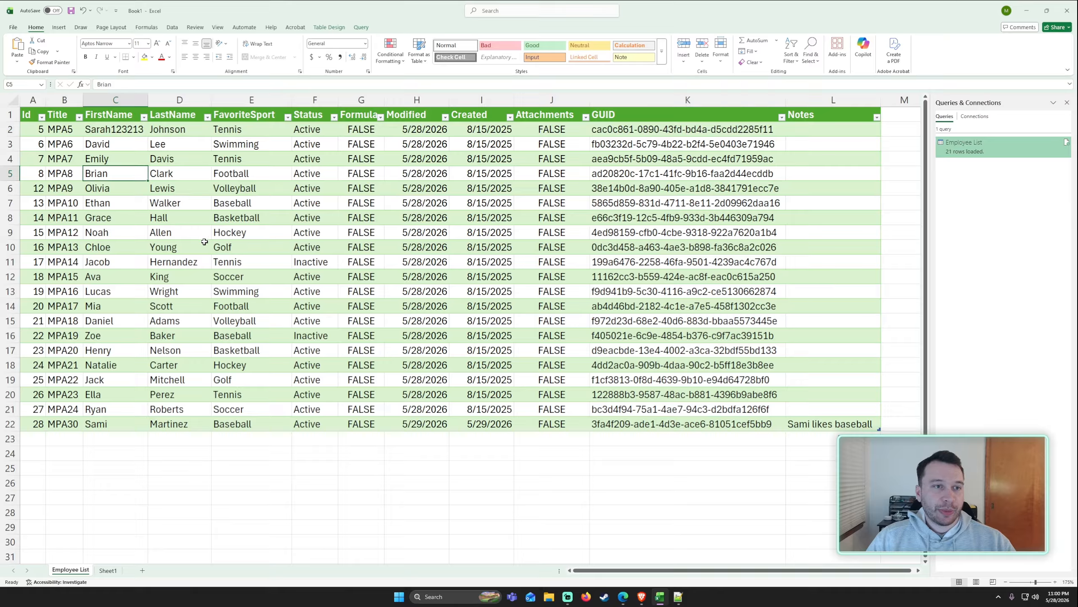
pyautogui.doubleClick(134, 233)
pyautogui.write('12313')
pyautogui.click(142, 307)
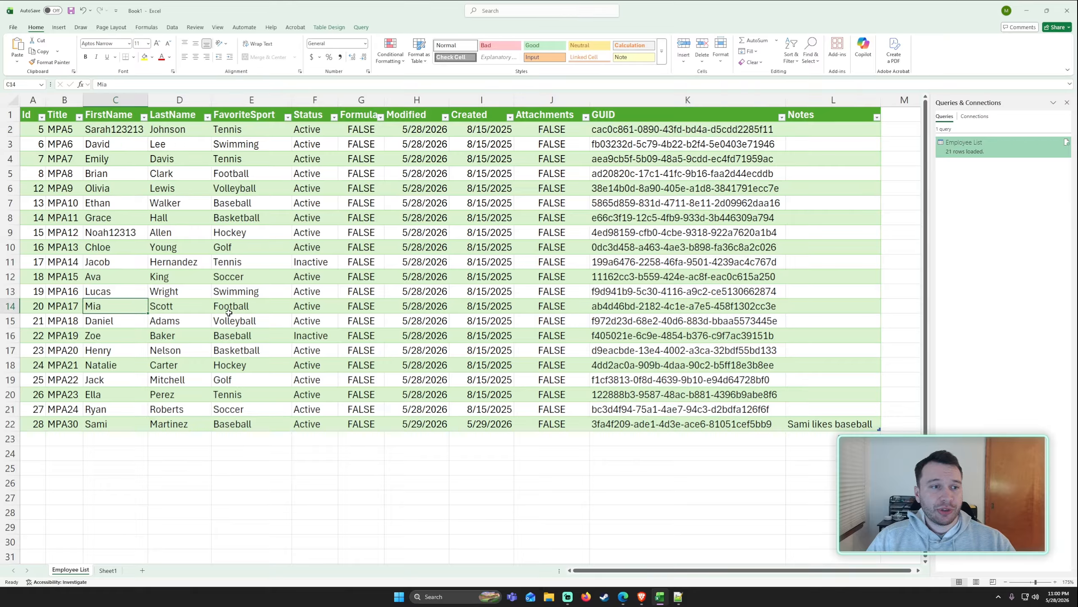
pyautogui.write('12313')
pyautogui.click(168, 315)
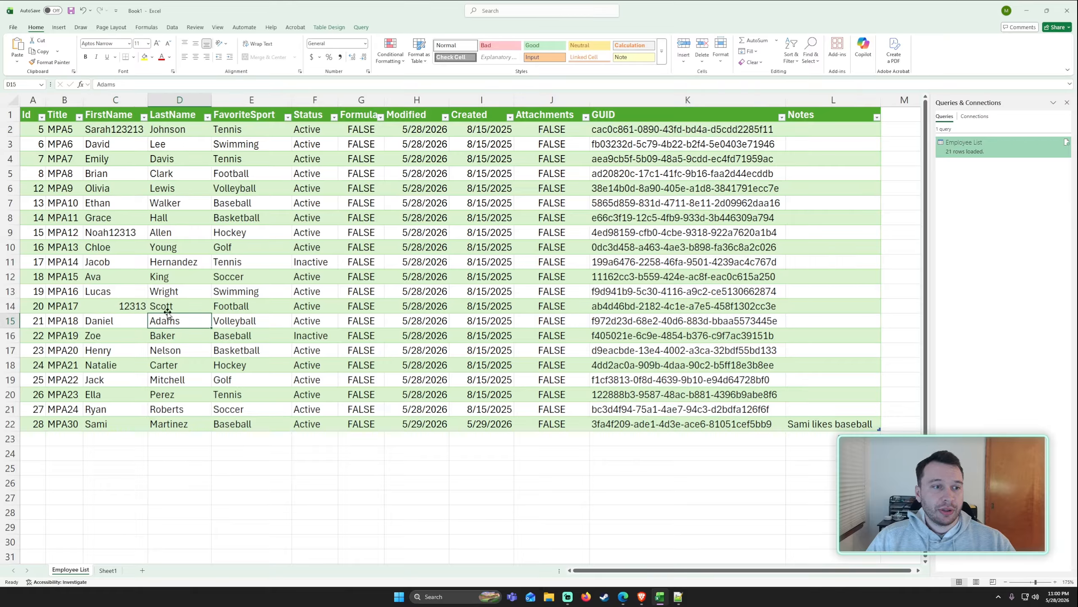
# Refresh the Employee List query again to reload the source data.
pyautogui.click(361, 27)
pyautogui.click(251, 159)
pyautogui.click(85, 48)
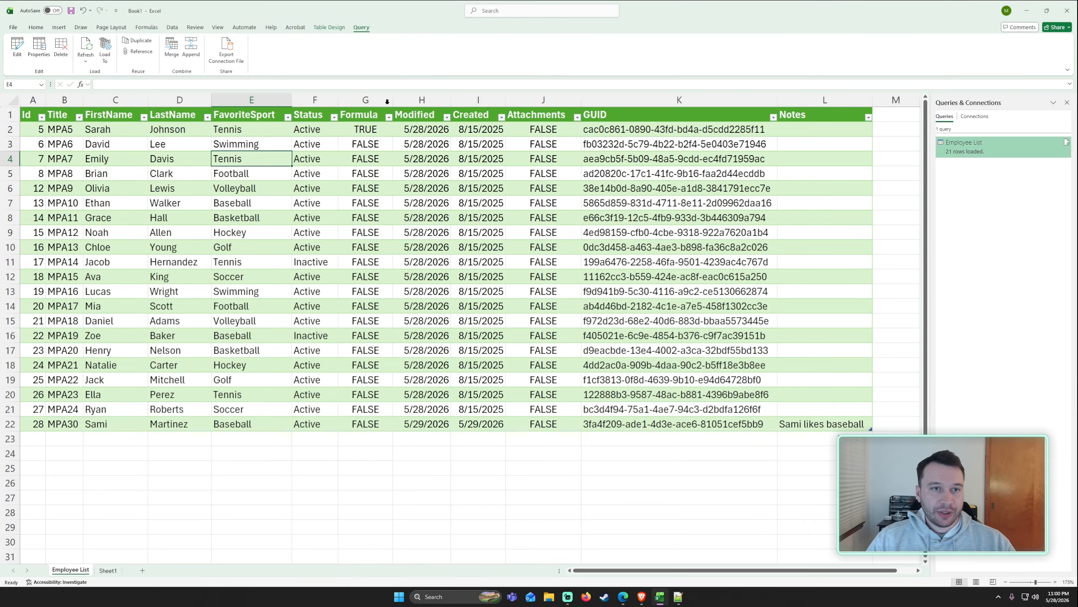
# Examine the Formula column and FirstName values after the refresh.
pyautogui.moveTo(370, 130); pyautogui.dragTo(368, 262)
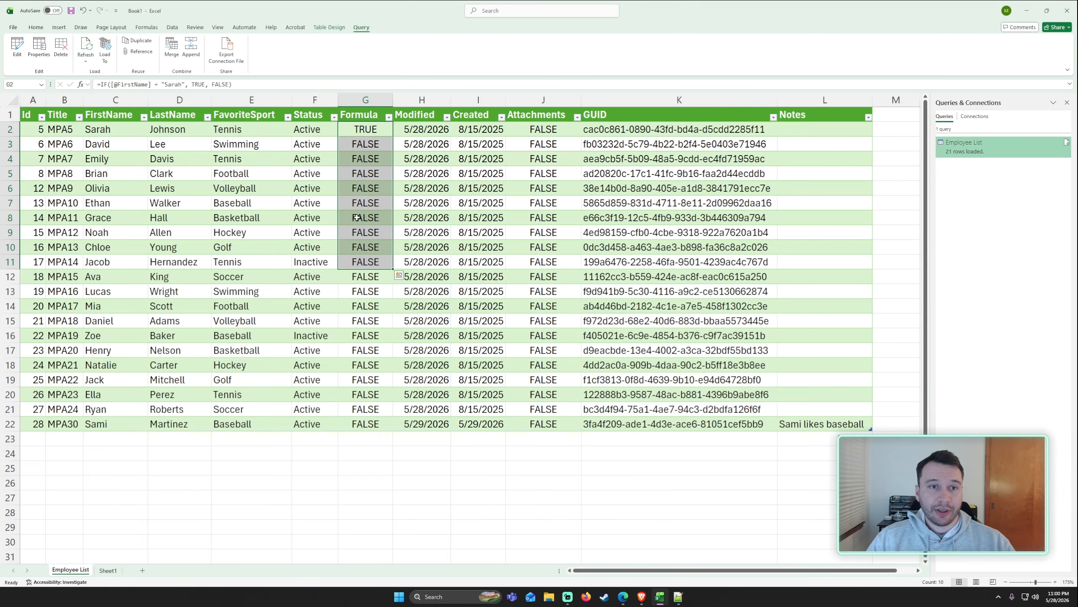
pyautogui.click(183, 203)
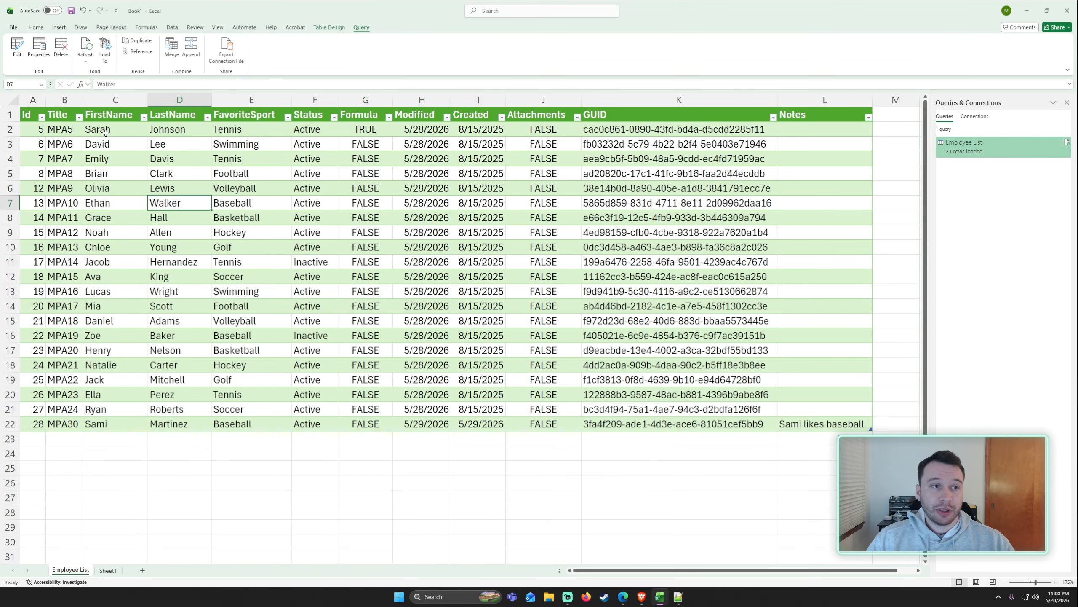
pyautogui.moveTo(106, 133); pyautogui.dragTo(107, 424)
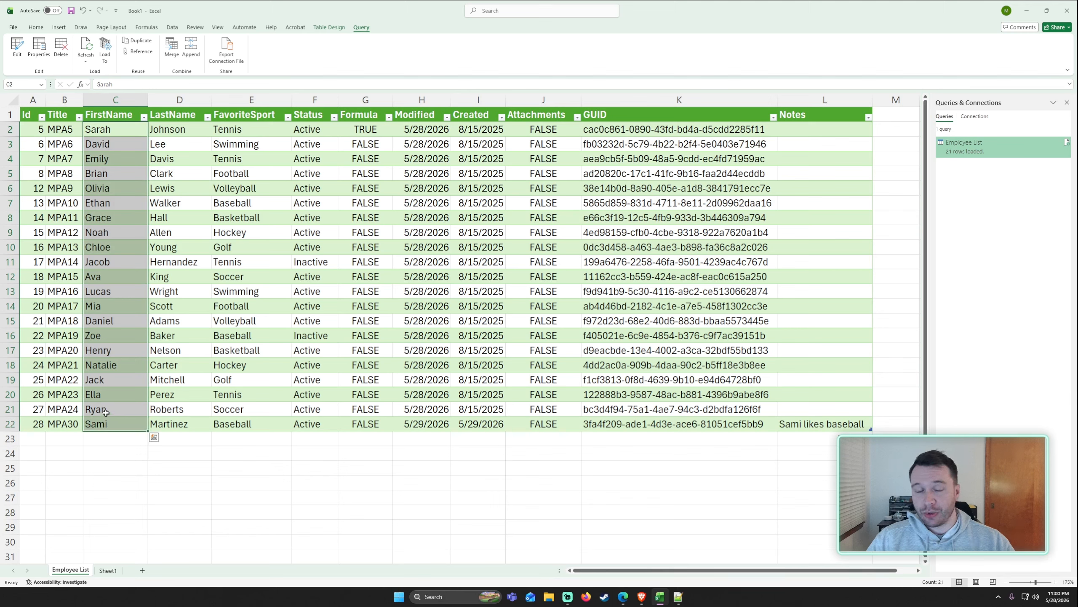
pyautogui.click(223, 307)
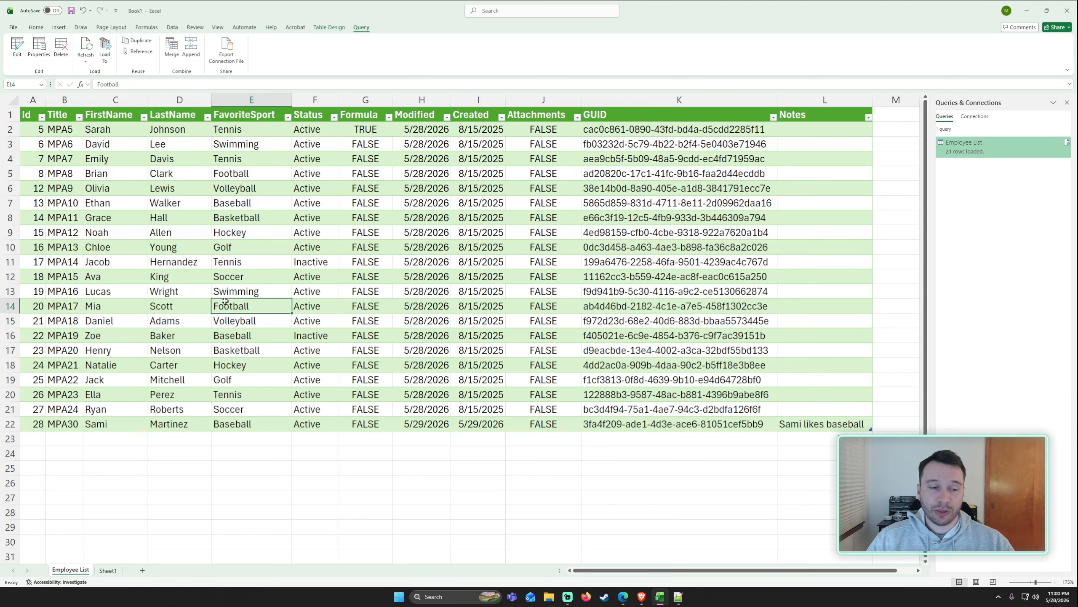
pyautogui.moveTo(129, 264); pyautogui.dragTo(186, 364)
pyautogui.click(184, 337)
pyautogui.click(354, 247)
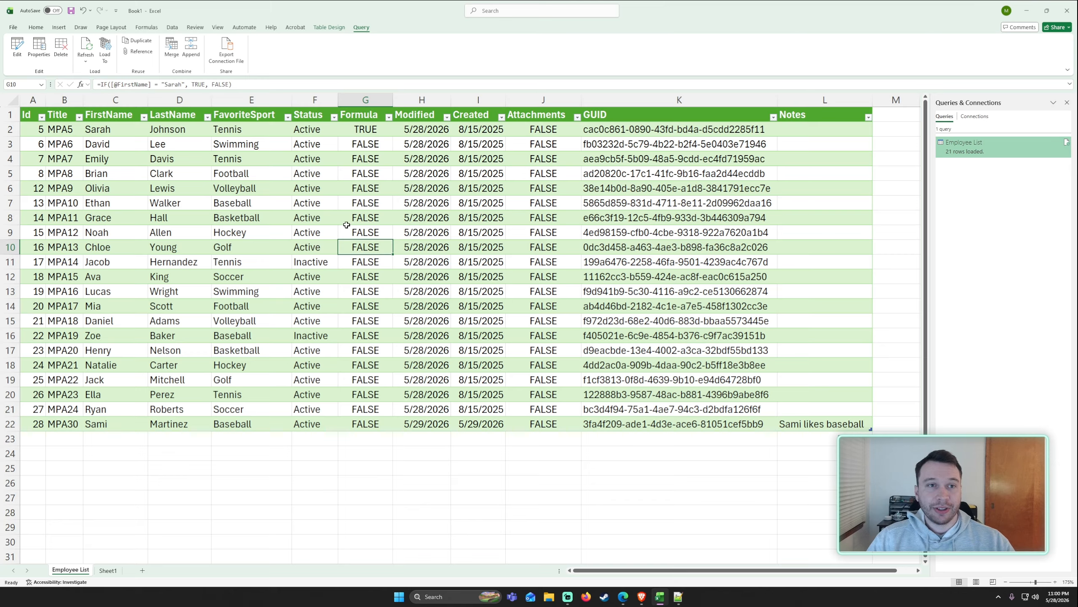
pyautogui.click(368, 144)
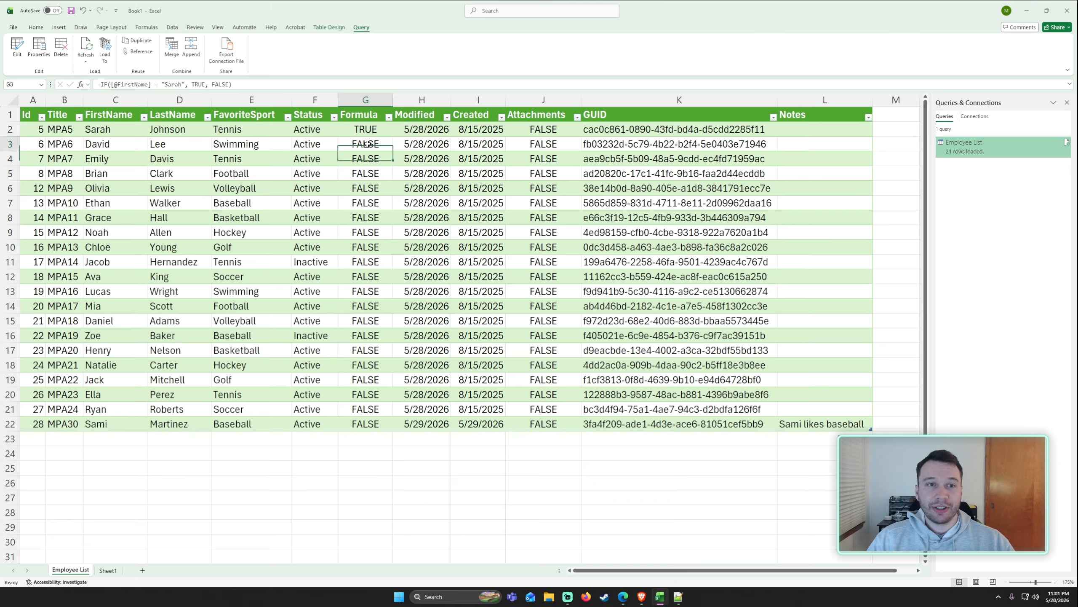
pyautogui.click(196, 145)
pyautogui.click(272, 233)
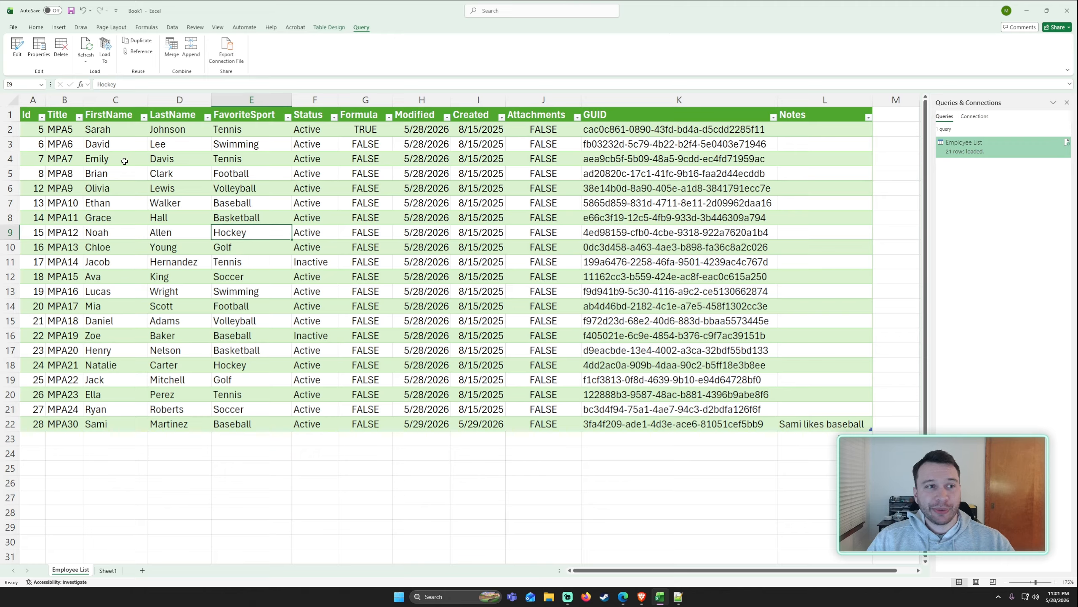
# Open the Employee List query's properties and enable periodic refresh every 60 minutes.
pyautogui.click(42, 54)
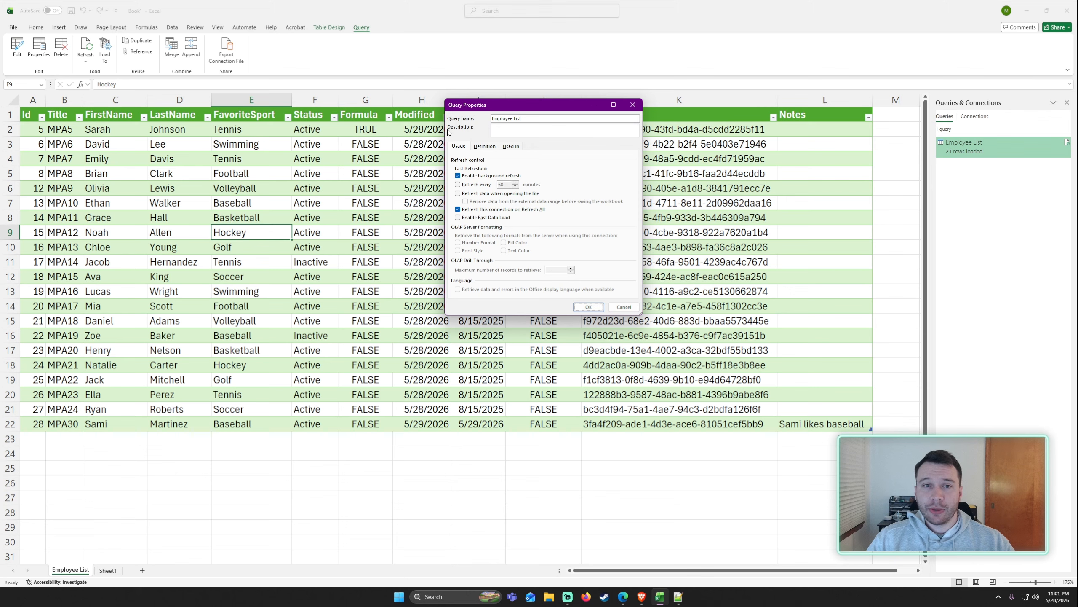
pyautogui.moveTo(444, 128); pyautogui.dragTo(368, 128)
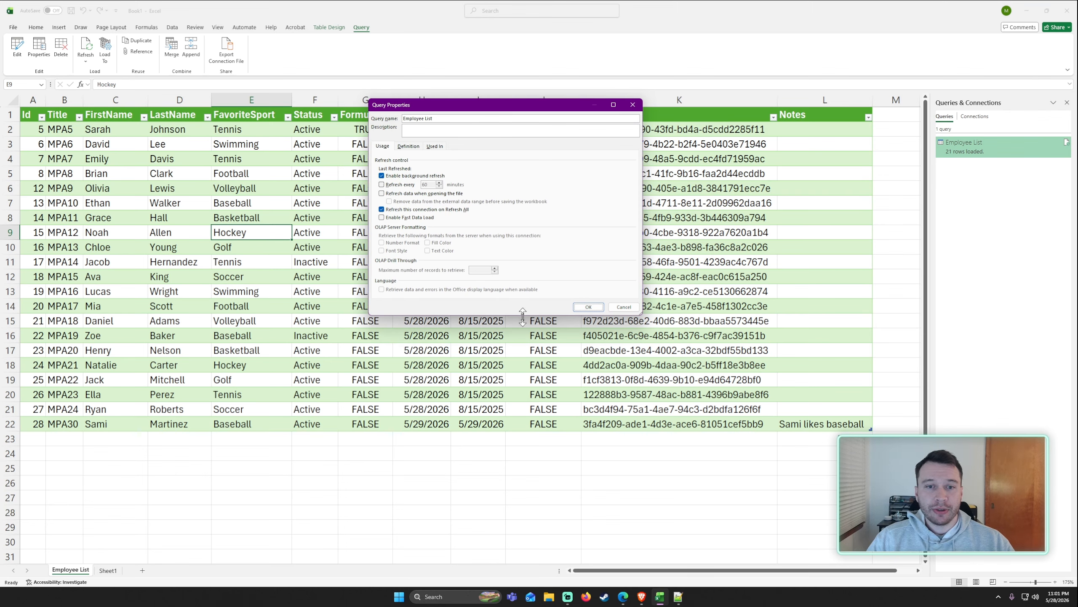
pyautogui.moveTo(523, 315); pyautogui.dragTo(527, 448)
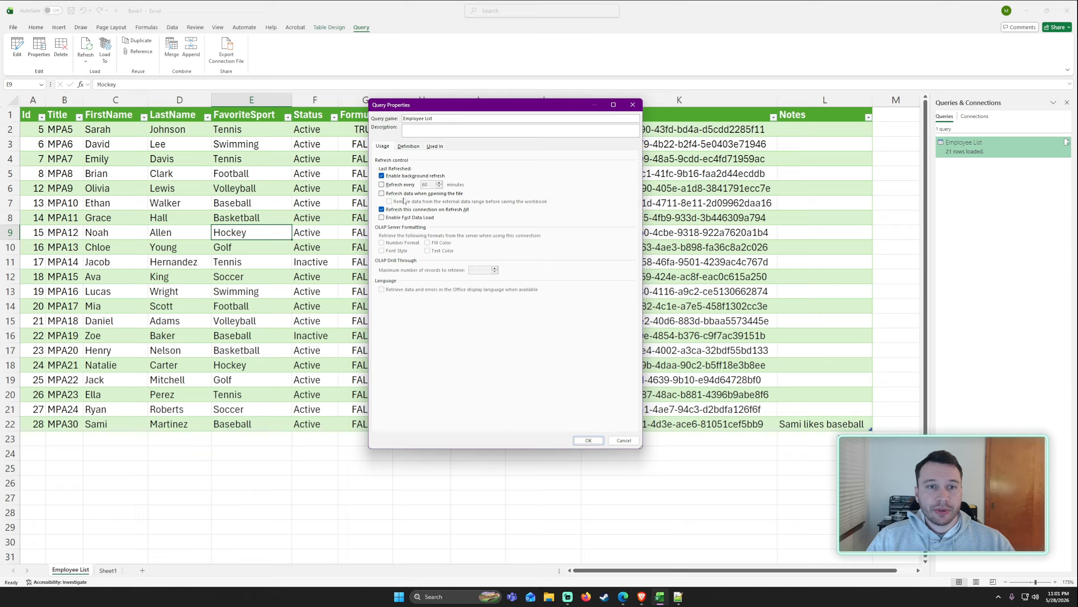
pyautogui.click(393, 185)
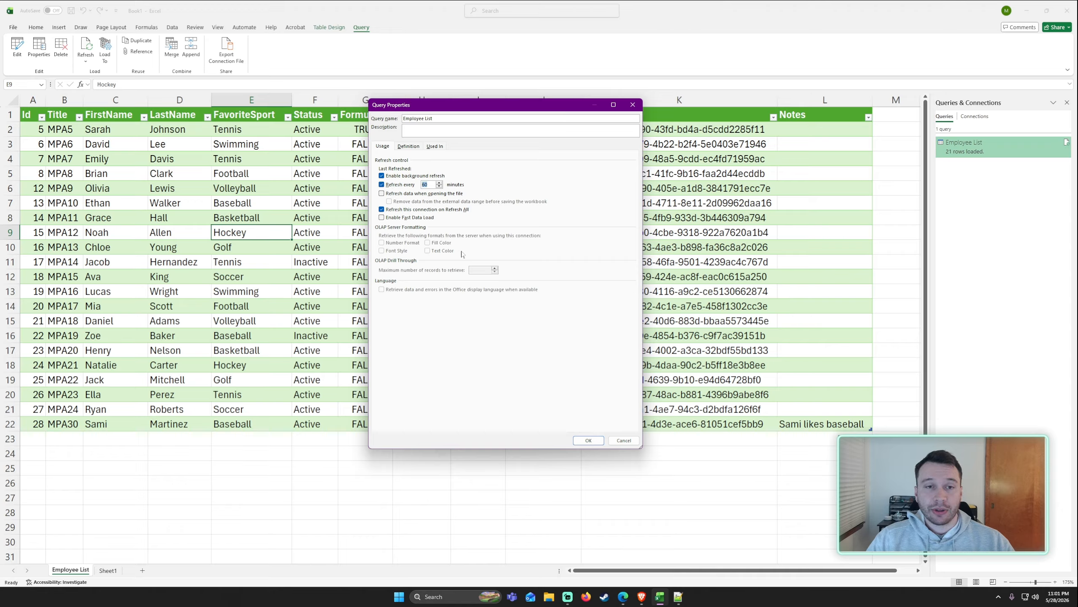
pyautogui.click(589, 441)
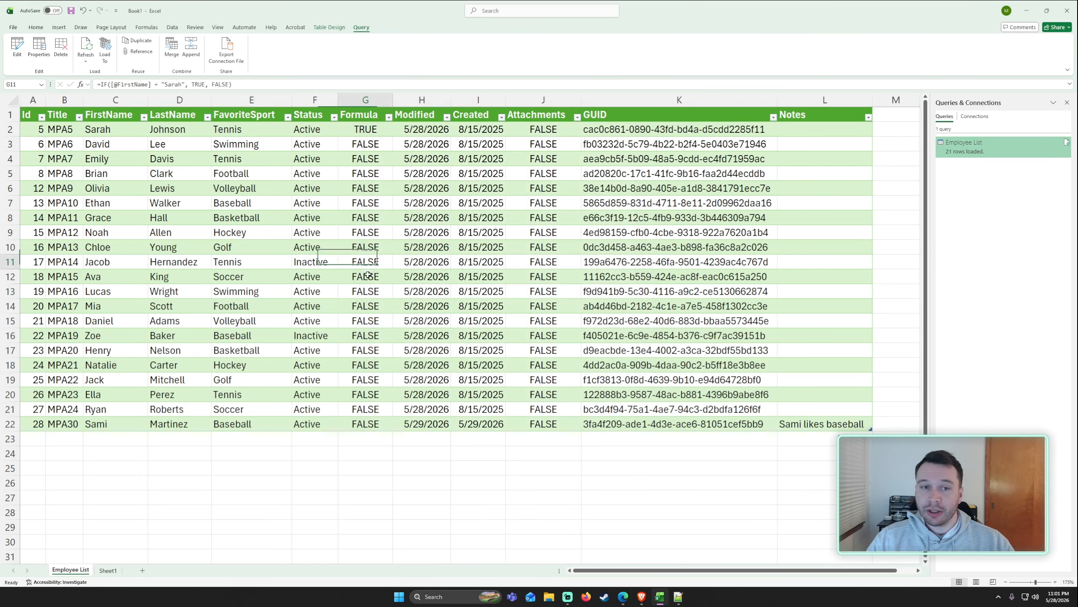
# Reopen the query properties, set the refresh interval to 30 minutes and enable refreshing data when opening the file.
pyautogui.click(342, 245)
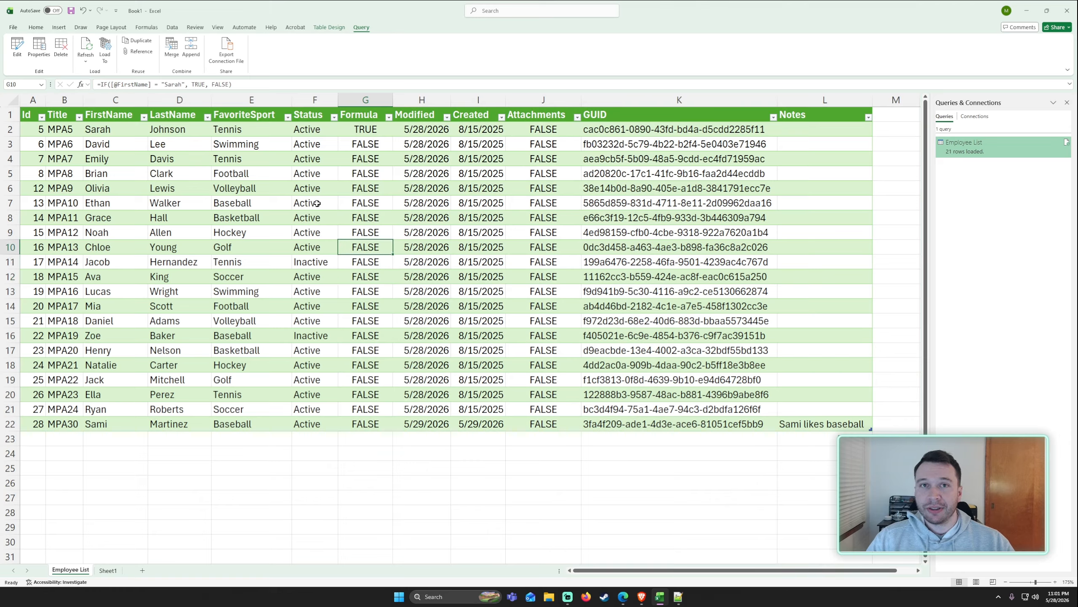
pyautogui.click(224, 187)
pyautogui.click(42, 46)
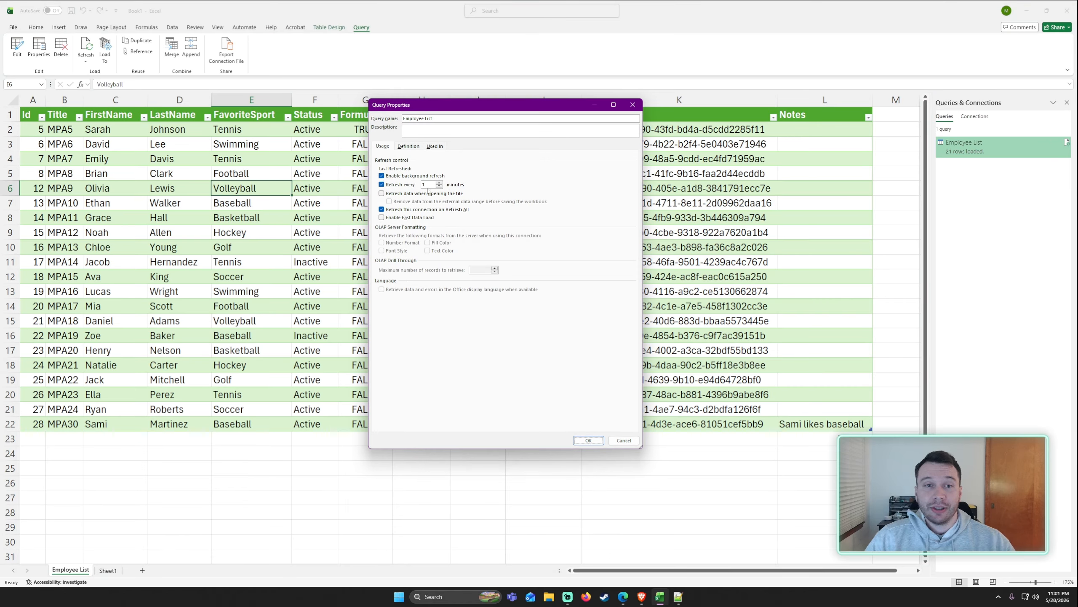
pyautogui.doubleClick(427, 188)
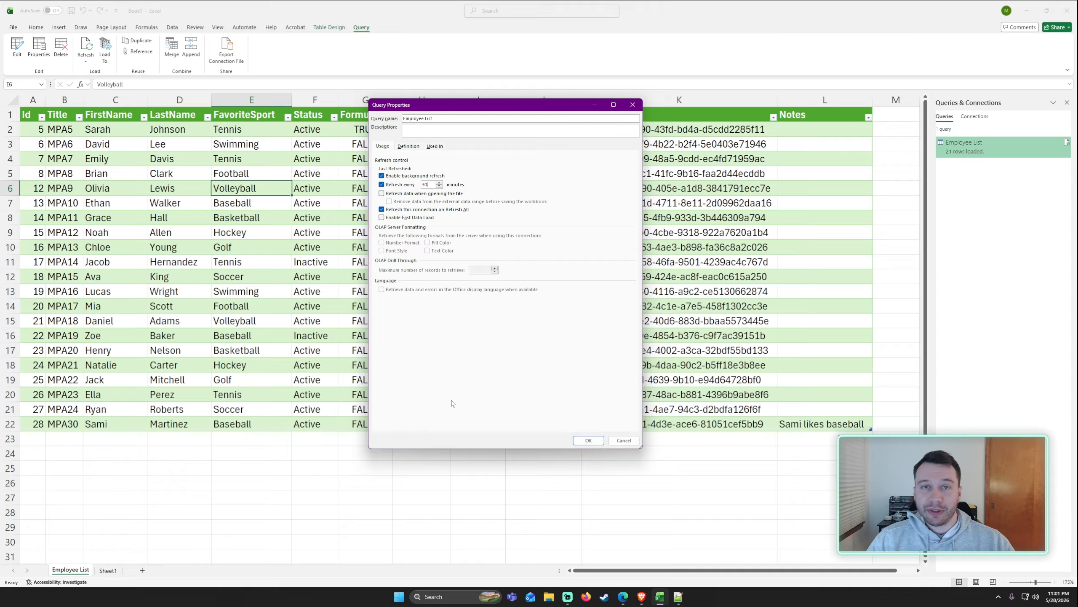
pyautogui.click(419, 194)
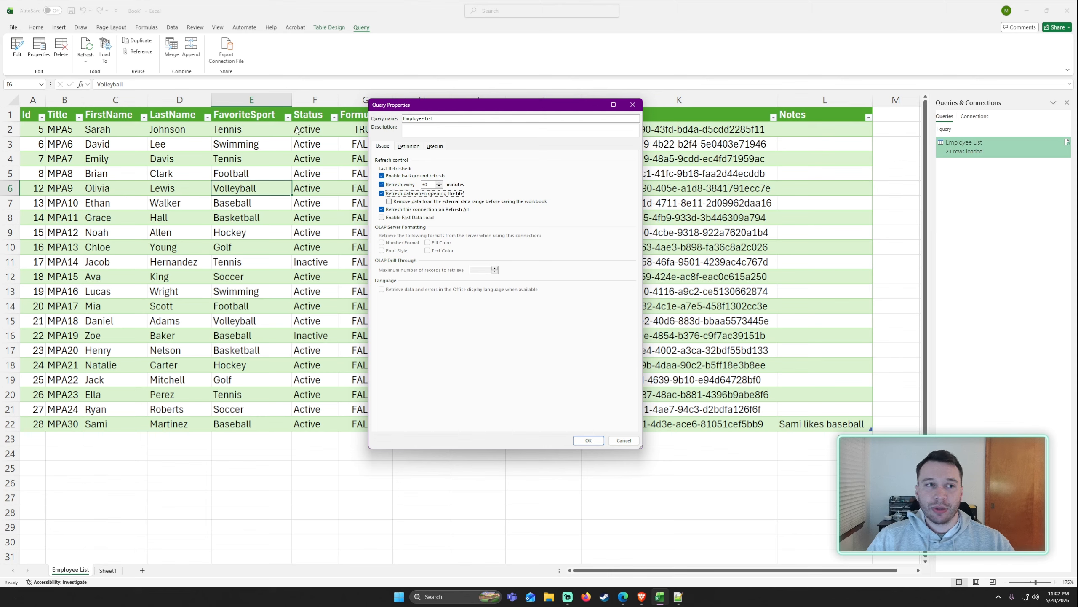
pyautogui.click(632, 105)
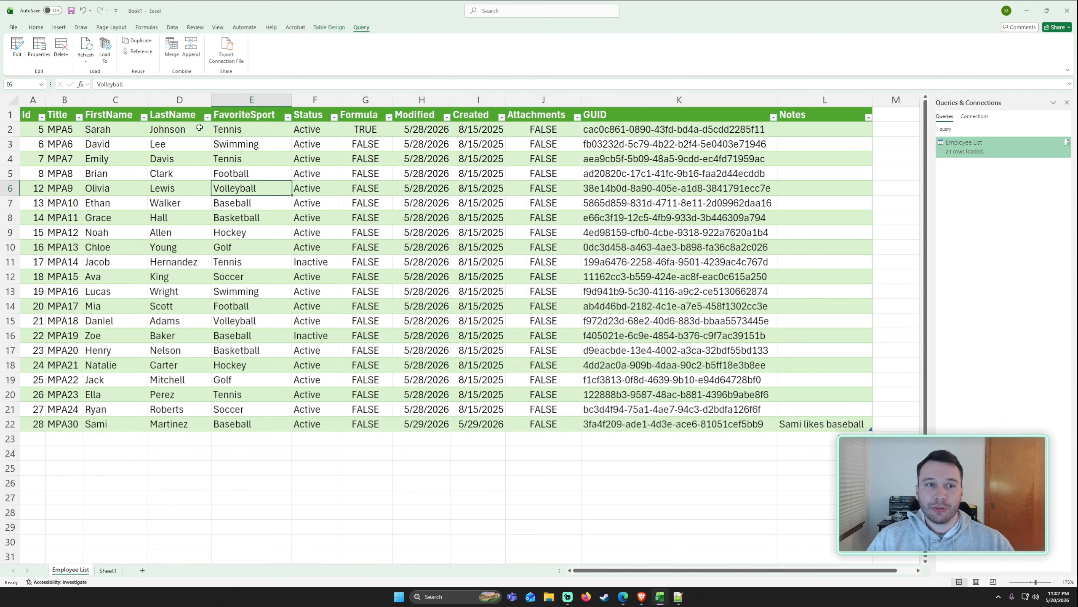
pyautogui.click(245, 281)
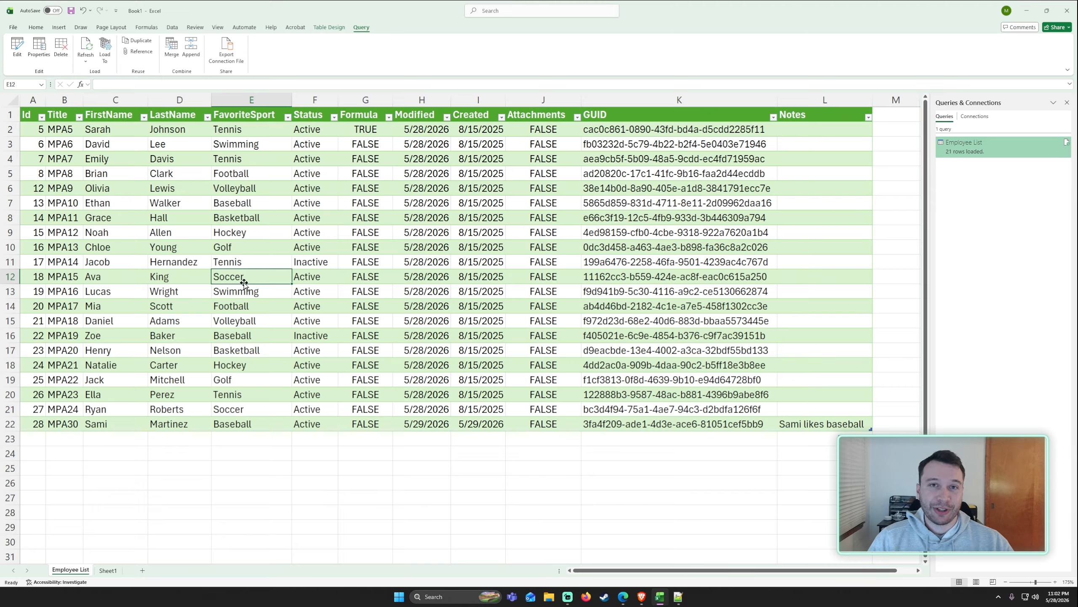
pyautogui.click(299, 244)
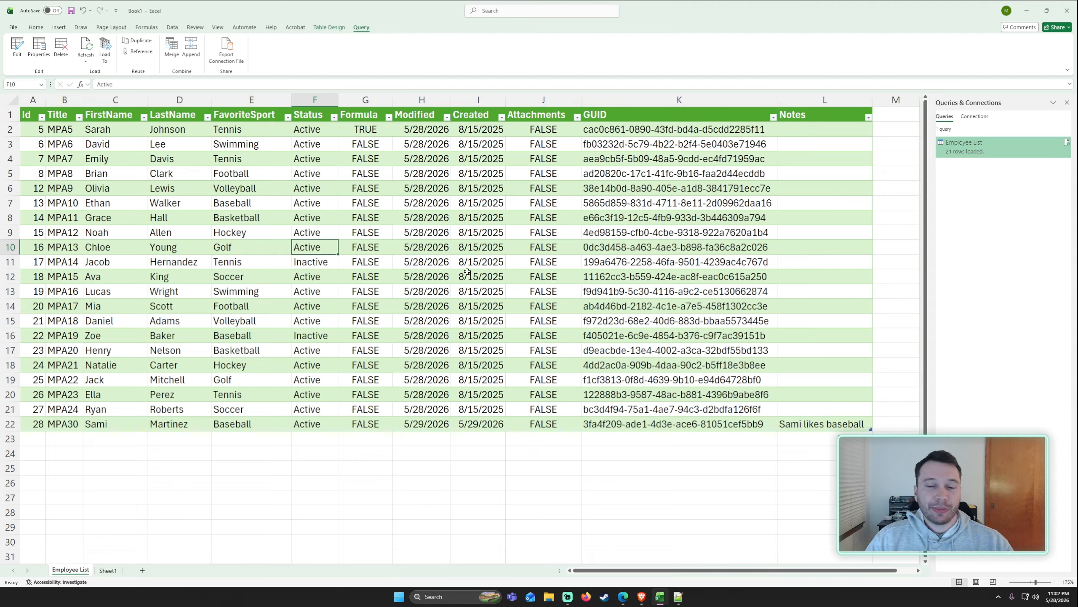
pyautogui.click(252, 366)
pyautogui.click(61, 380)
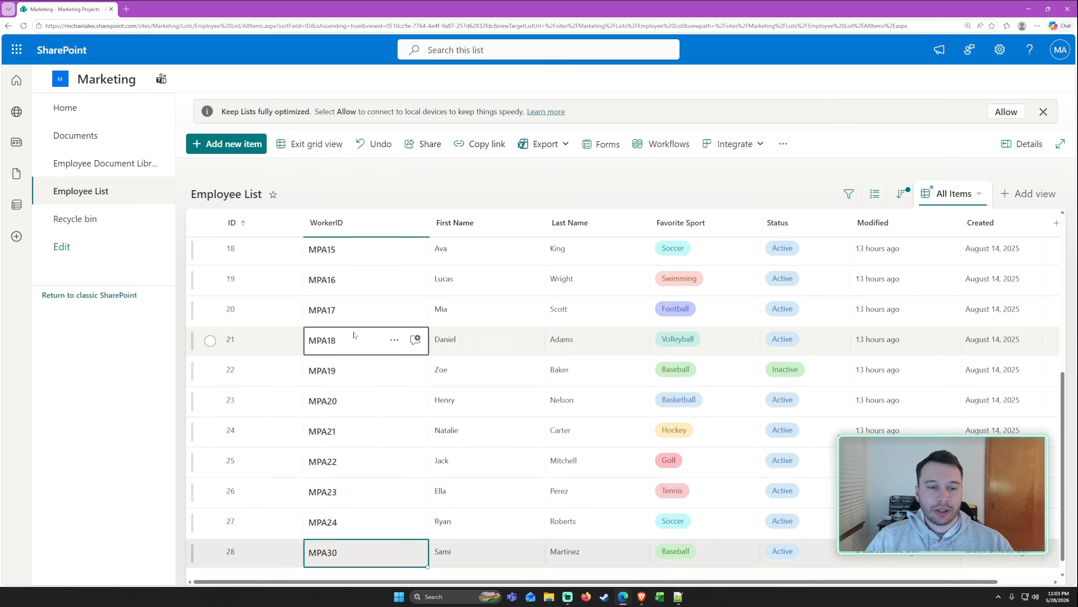
# In the SharePoint Employee List, set the last employee's WorkerID to MPA25 and first name to Sam.
pyautogui.click(345, 534)
pyautogui.click(344, 534)
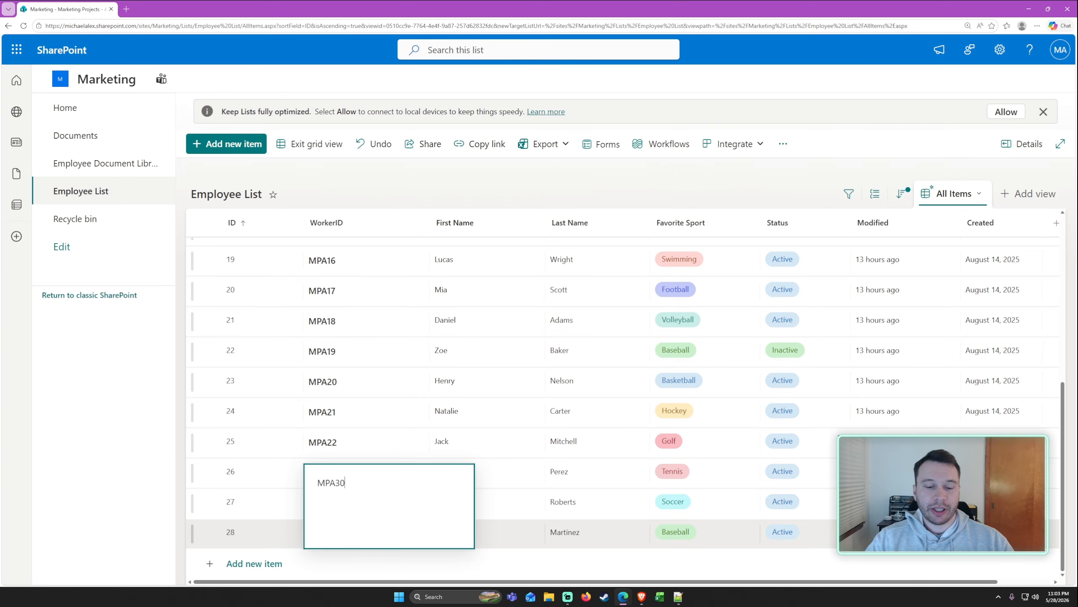
pyautogui.press('BackSpace')
pyautogui.press('BackSpace')
pyautogui.write('25')
pyautogui.press('Return')
pyautogui.doubleClick(477, 534)
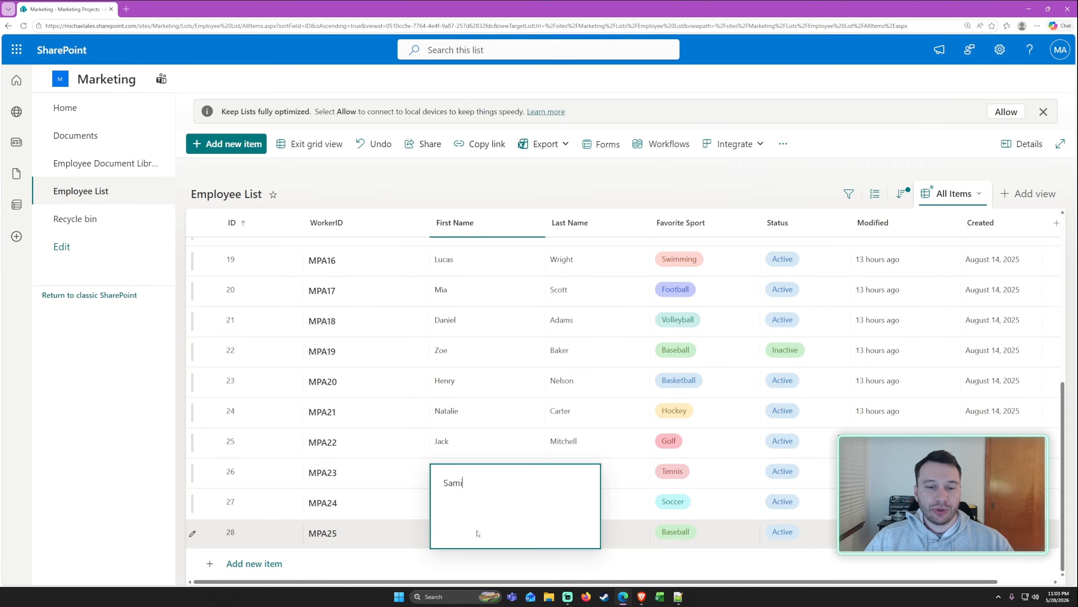
pyautogui.press('BackSpace')
pyautogui.press('Return')
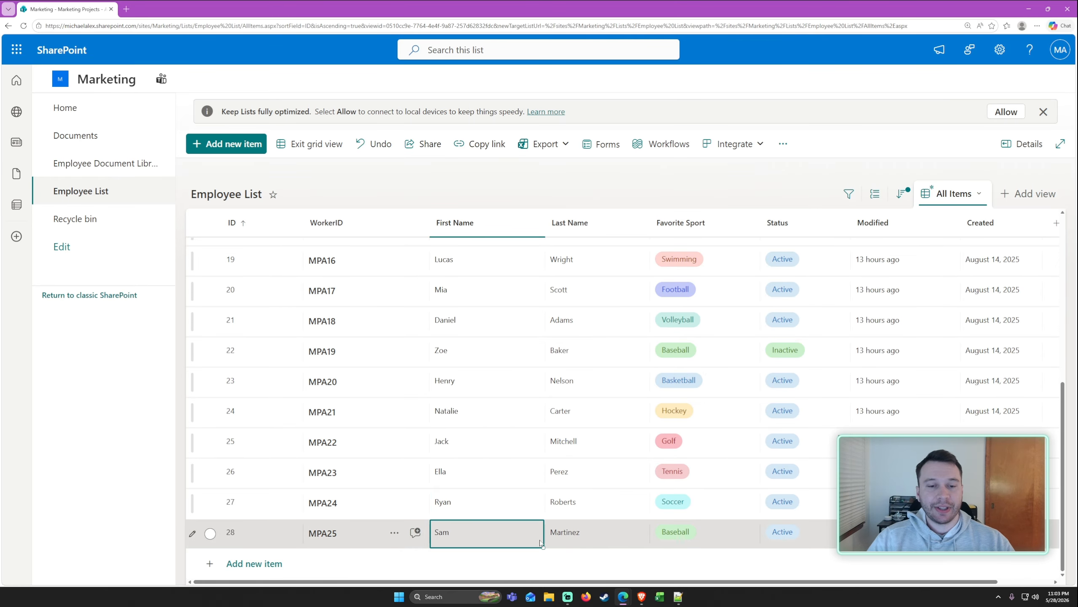
# Back in the reopened workbook, enable the external content and trust the file without asking again for network files.
pyautogui.hotkey('alt', 'Tab')
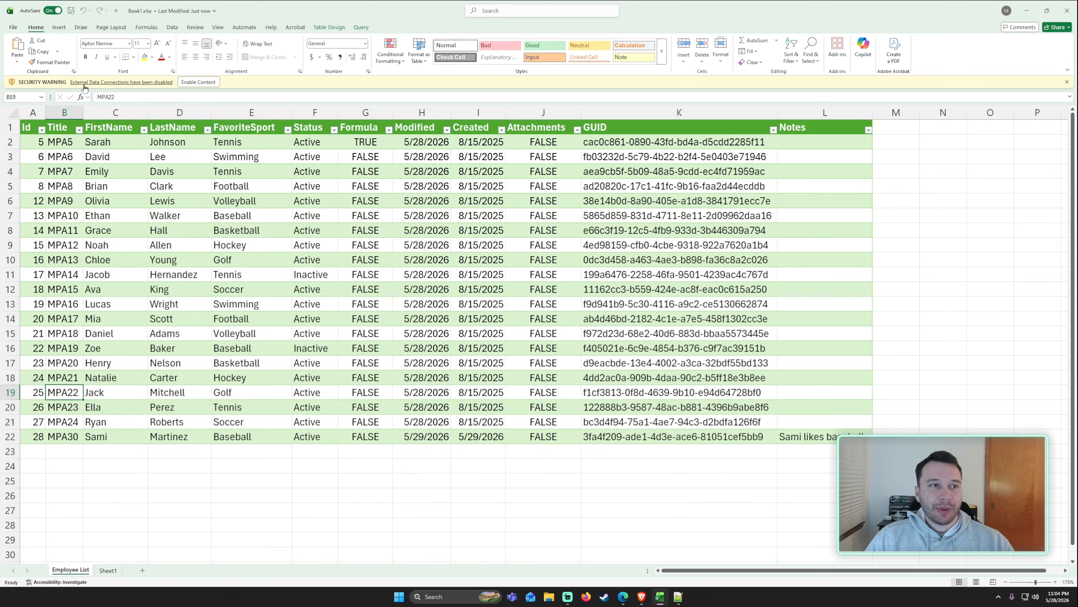
pyautogui.click(198, 83)
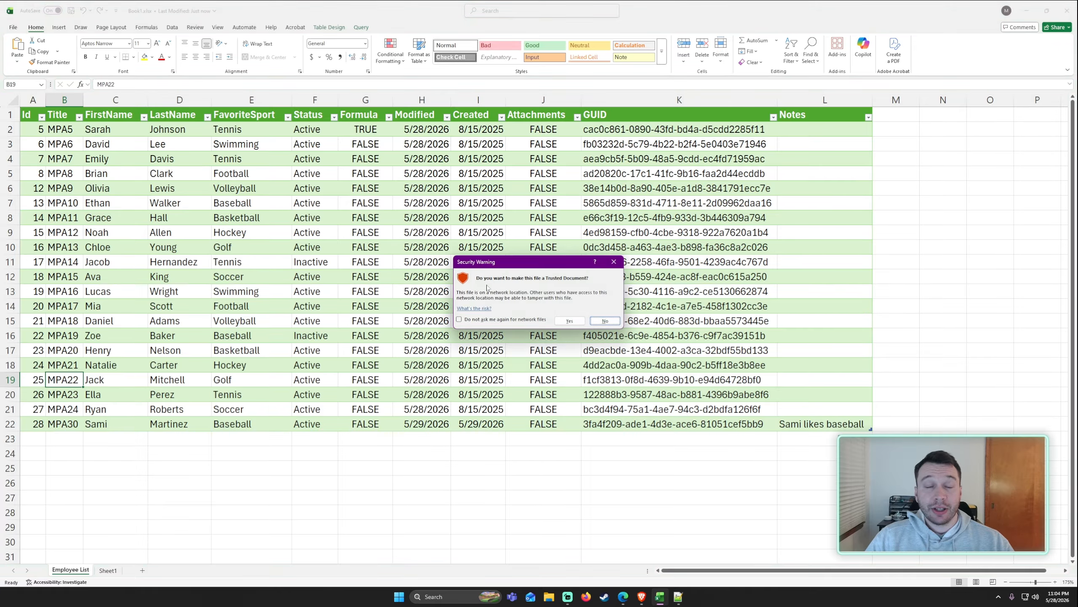
pyautogui.click(507, 323)
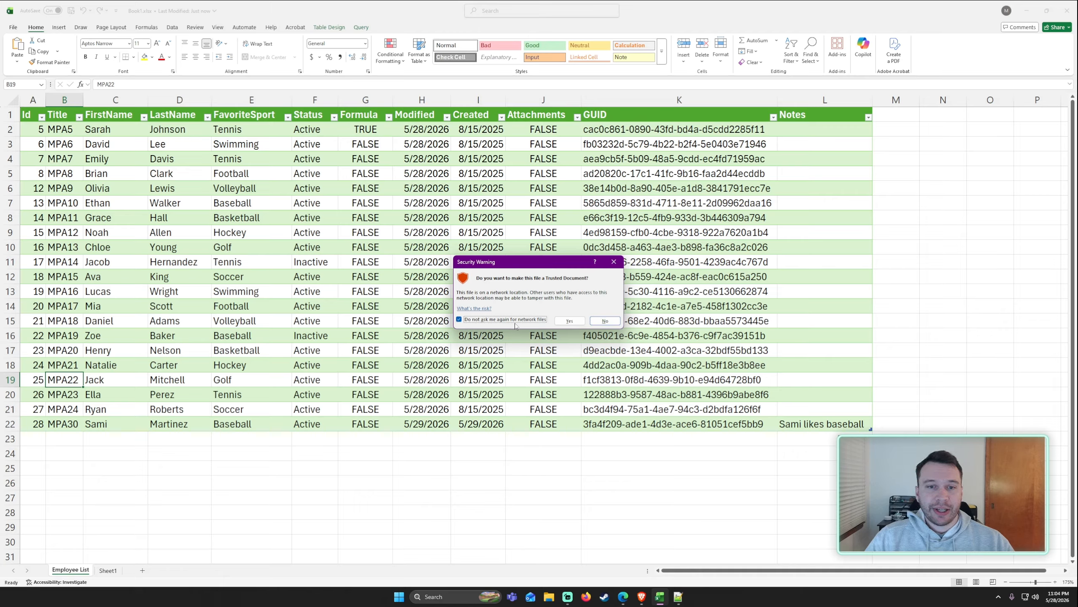
pyautogui.click(569, 320)
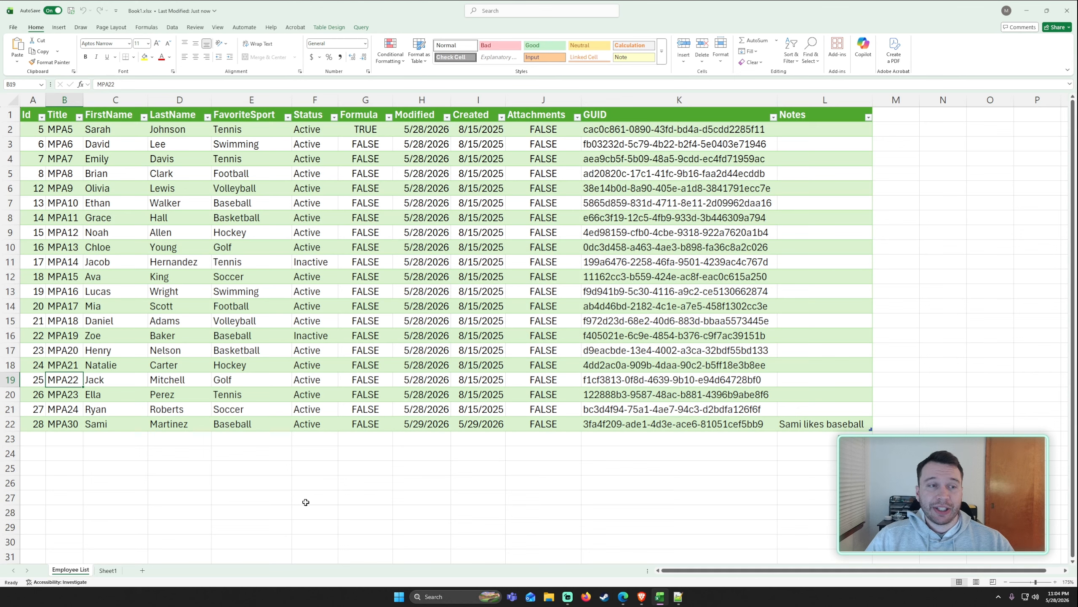
# Examine the refreshed table for the last employee's WorkerID and first name changes.
pyautogui.click(178, 467)
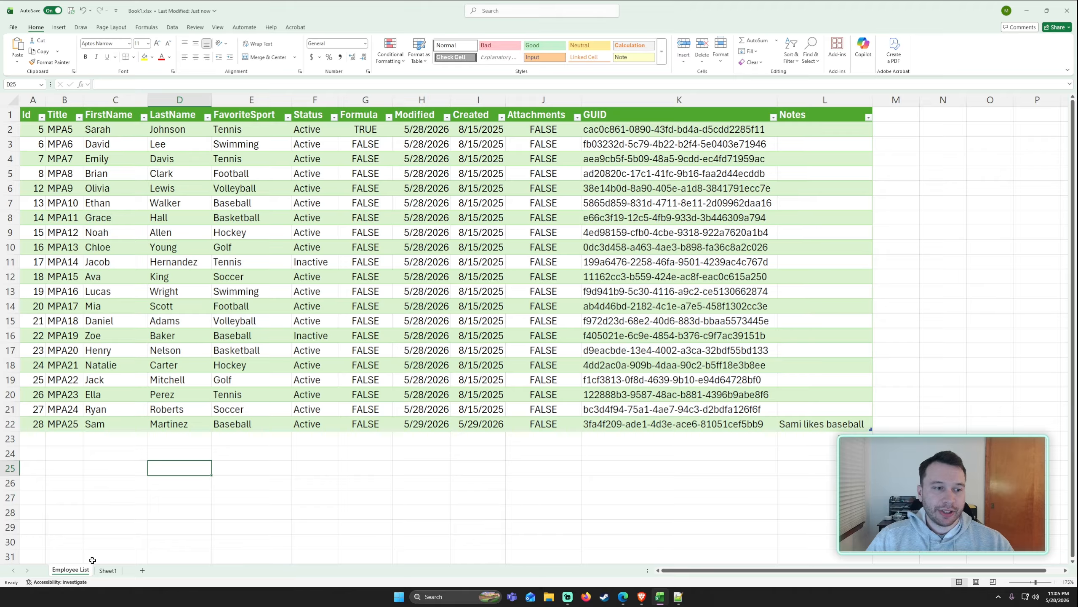
pyautogui.moveTo(52, 424); pyautogui.dragTo(129, 429)
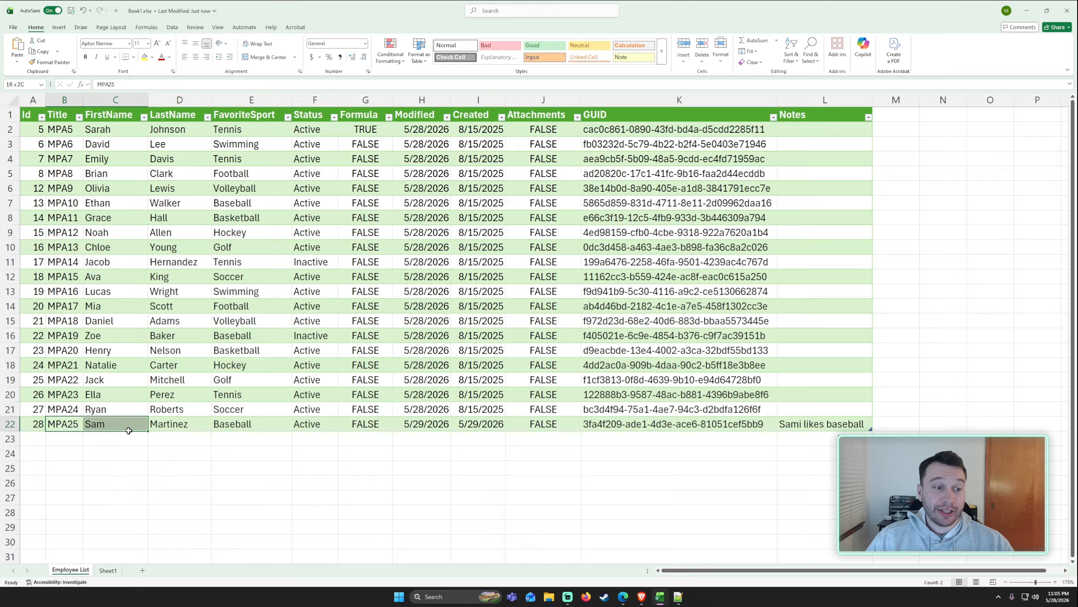
pyautogui.click(73, 431)
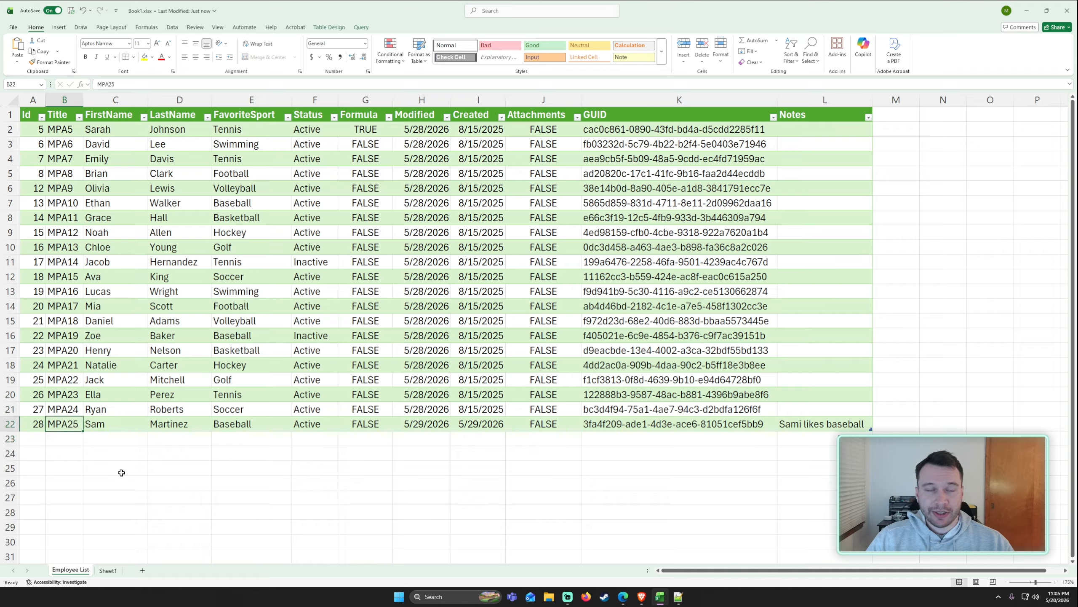
pyautogui.hotkey('ctrl', 'a')
pyautogui.hotkey('ctrl', 'a')
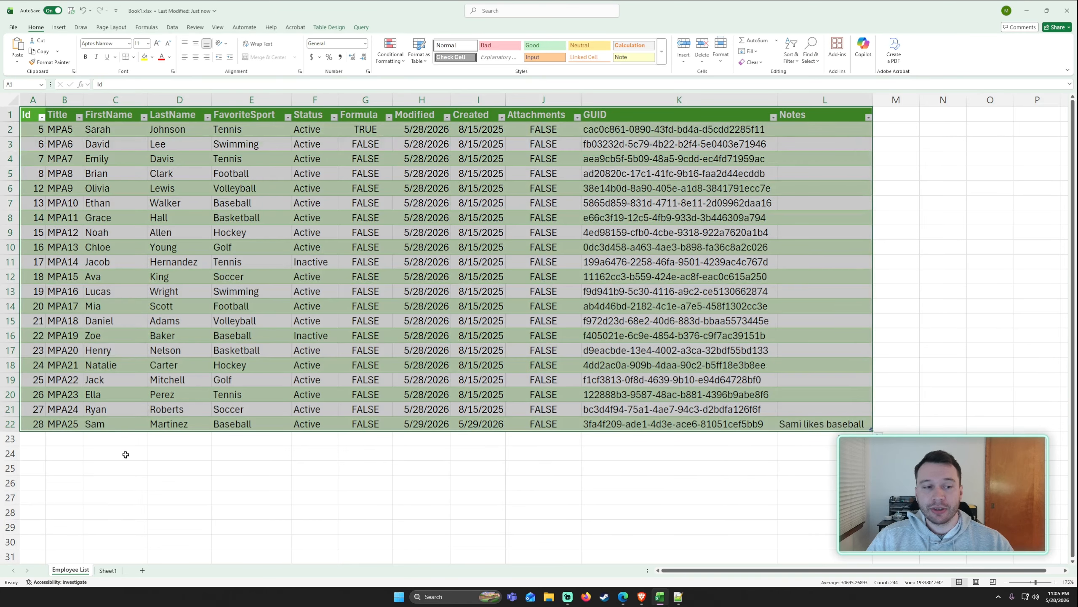
pyautogui.click(111, 428)
pyautogui.click(362, 27)
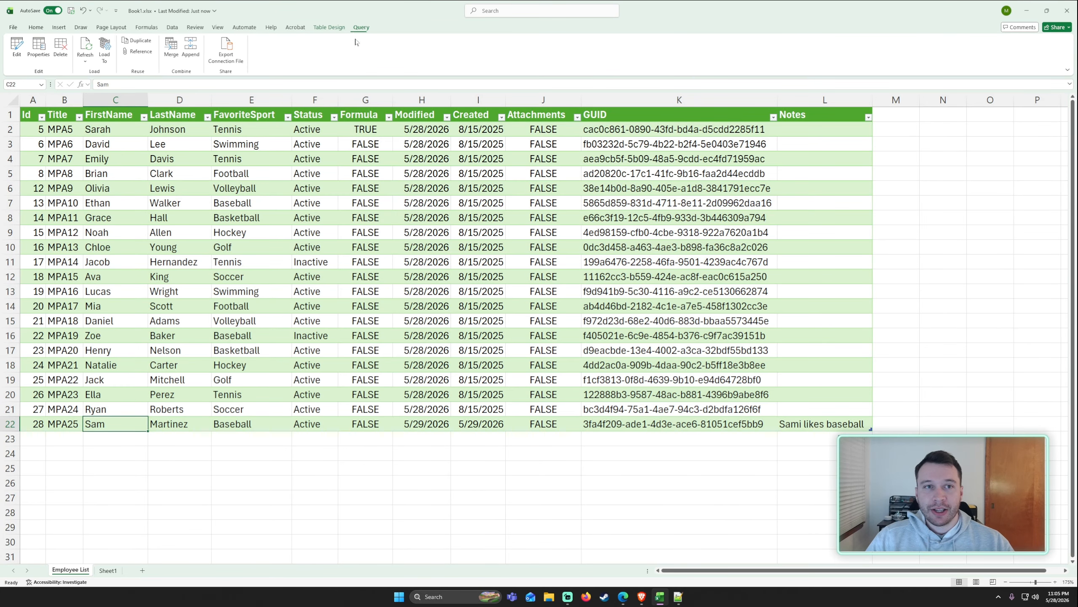
pyautogui.click(310, 201)
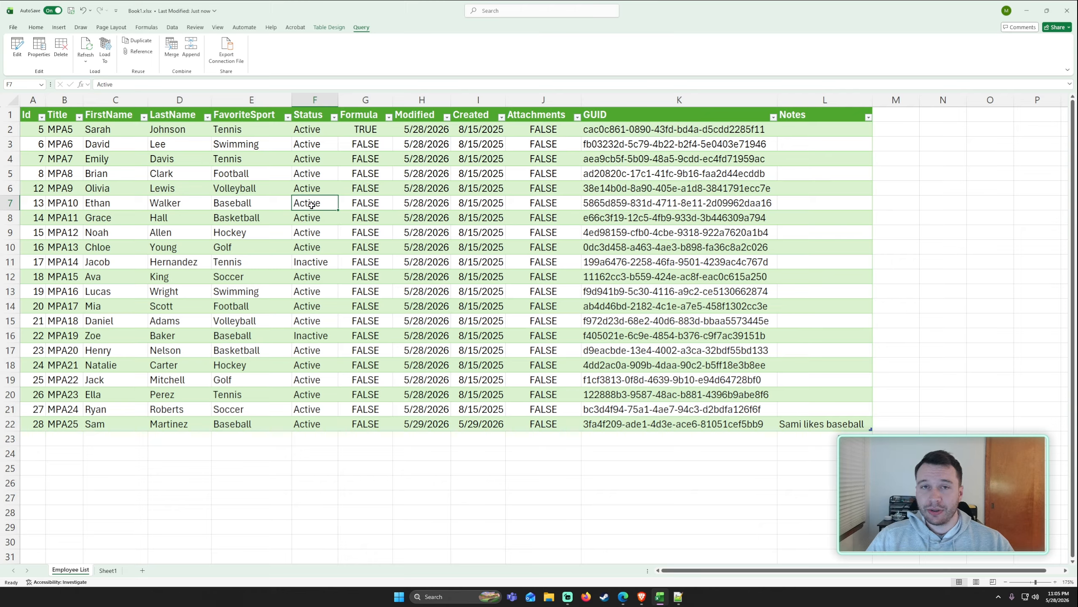
pyautogui.click(251, 175)
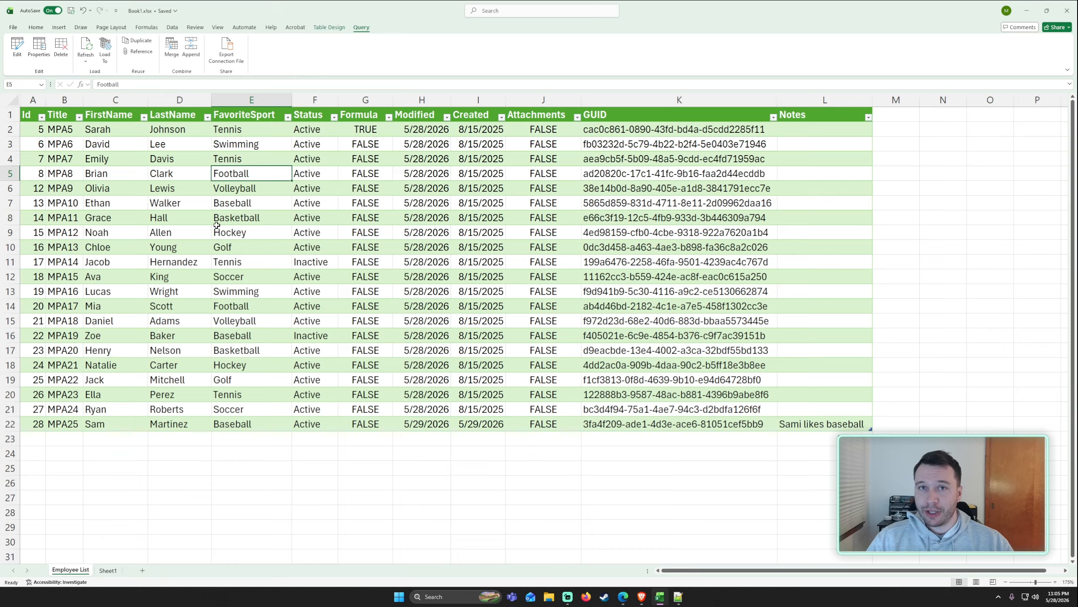
pyautogui.click(208, 275)
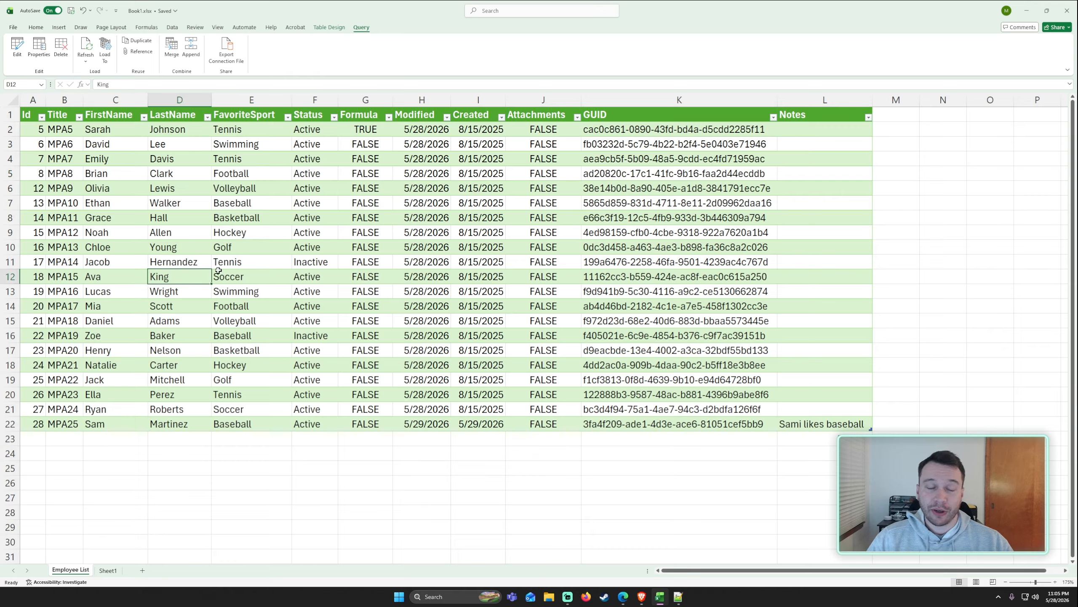
pyautogui.click(197, 262)
pyautogui.click(251, 229)
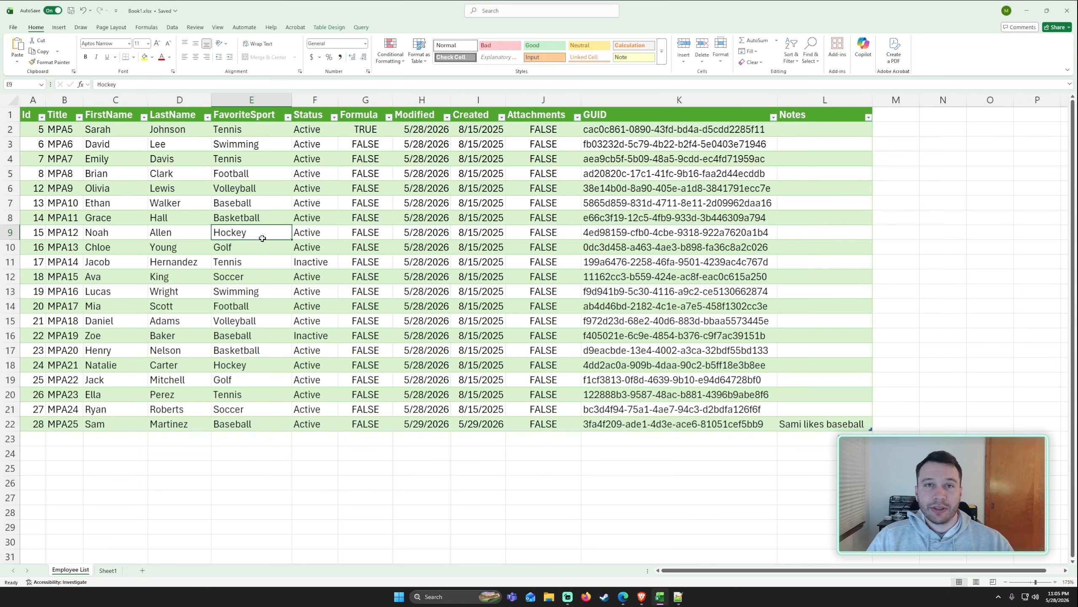